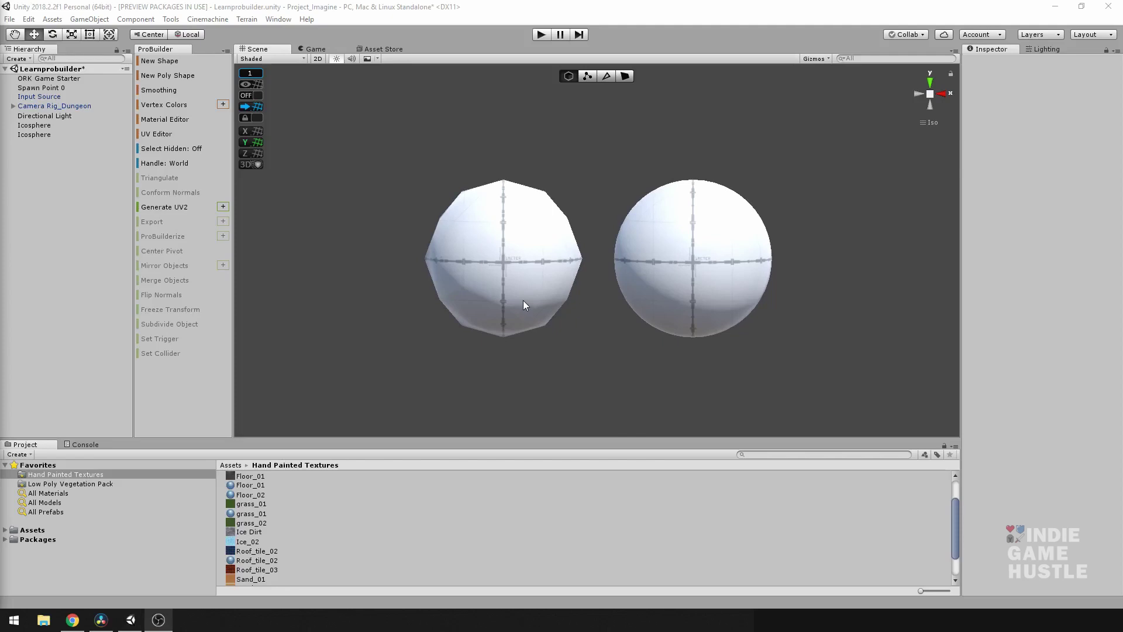
# Step: Examine the wireframe density of the low-poly and the smooth icosphere
pyautogui.scroll(-4, 521, 297)
pyautogui.scroll(4, 518, 297)
pyautogui.moveTo(520, 339); pyautogui.dragTo(510, 335, button='middle')
pyautogui.click(507, 275)
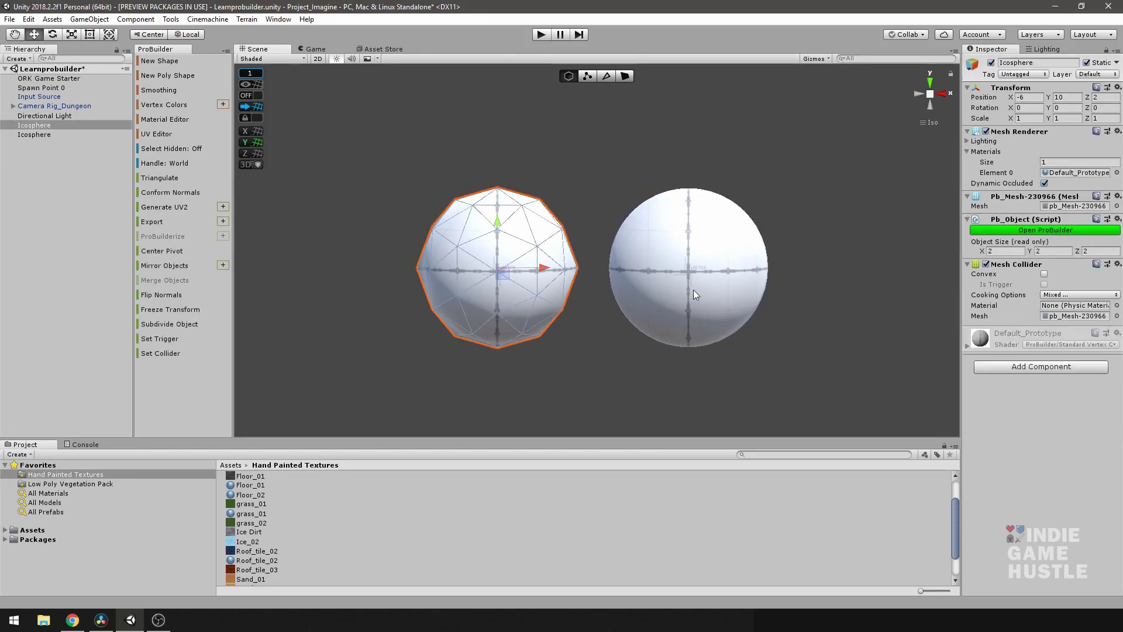
pyautogui.scroll(-2, 687, 278)
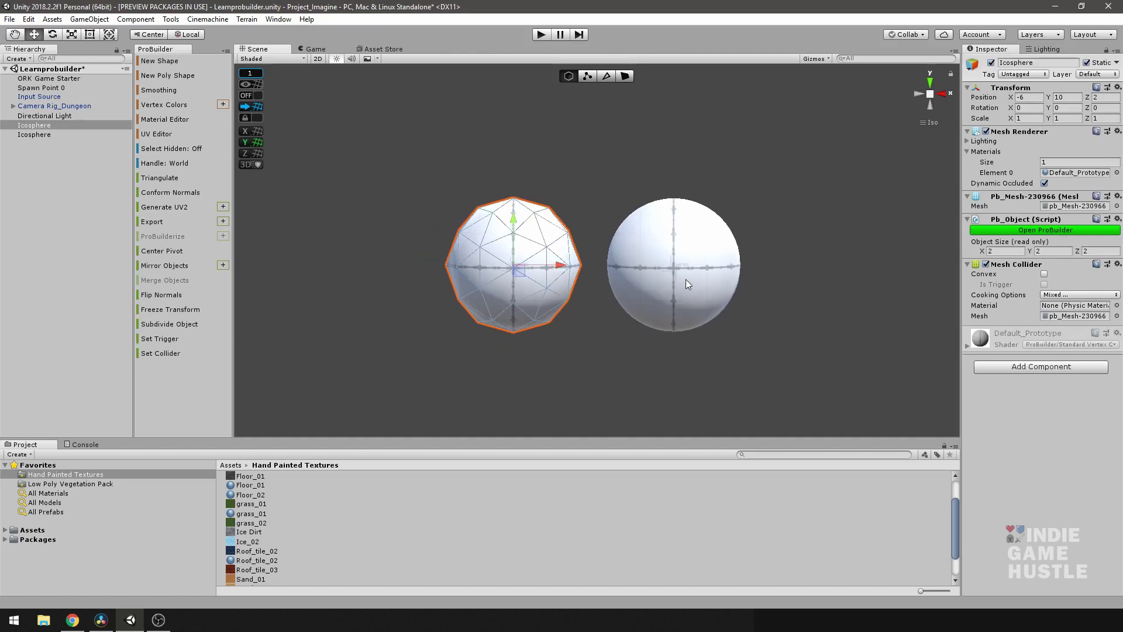
pyautogui.click(629, 251)
pyautogui.click(509, 249)
pyautogui.click(690, 283)
pyautogui.click(529, 351)
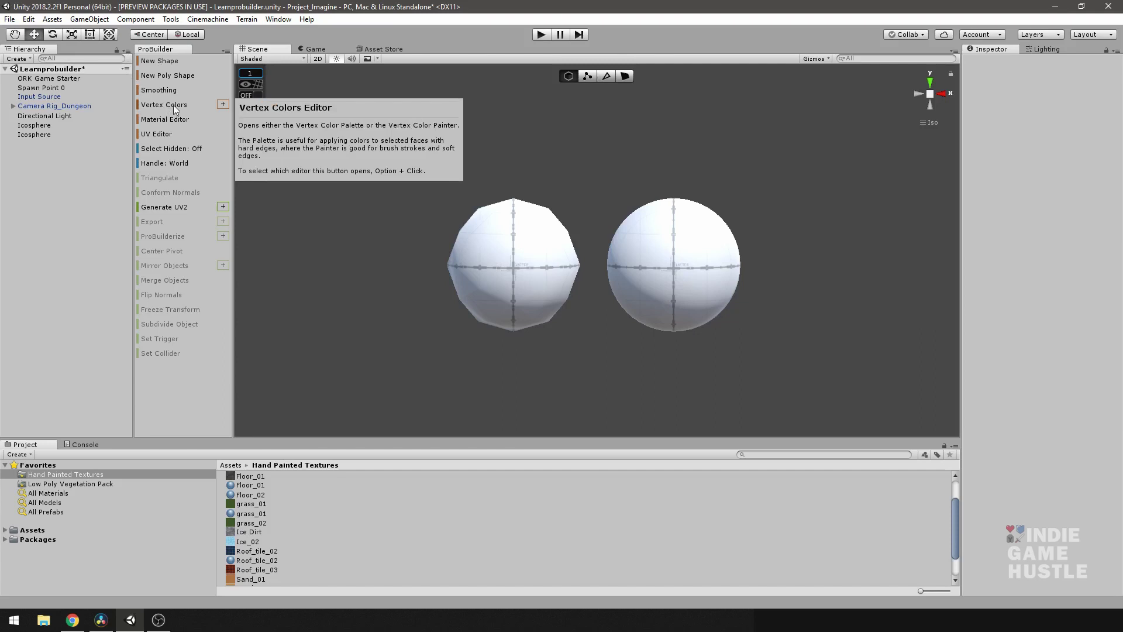
# Step: Set the Vertex Color Editor type to Palette and open the vertex color editor
pyautogui.click(223, 103)
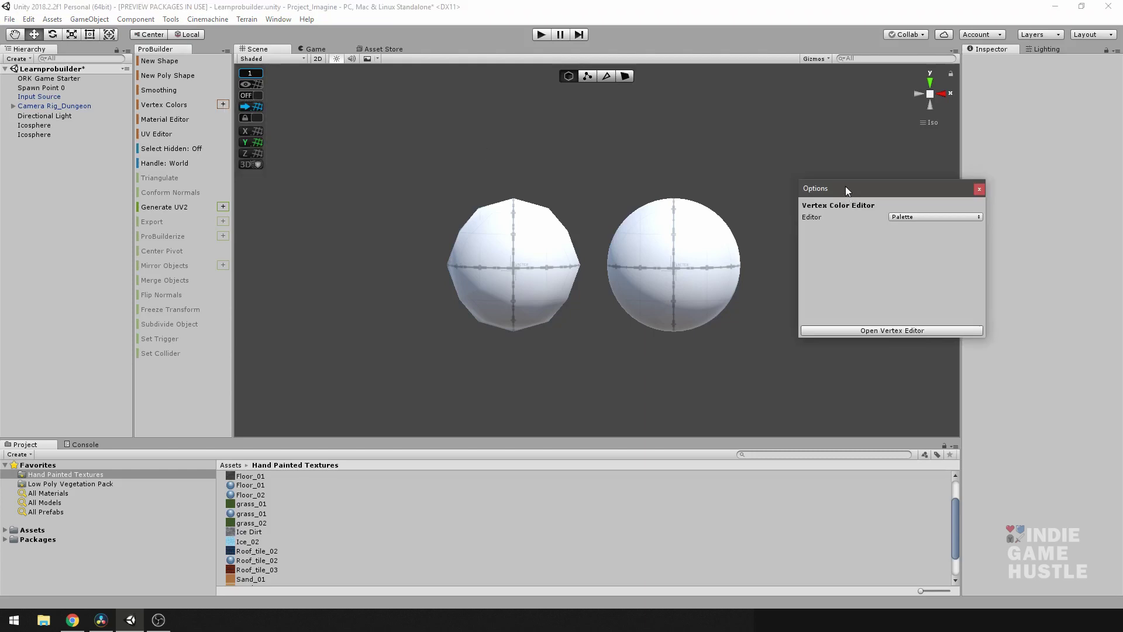
pyautogui.moveTo(846, 188)
pyautogui.mouseDown()
pyautogui.moveTo(804, 194)
pyautogui.moveTo(855, 185)
pyautogui.mouseUp()
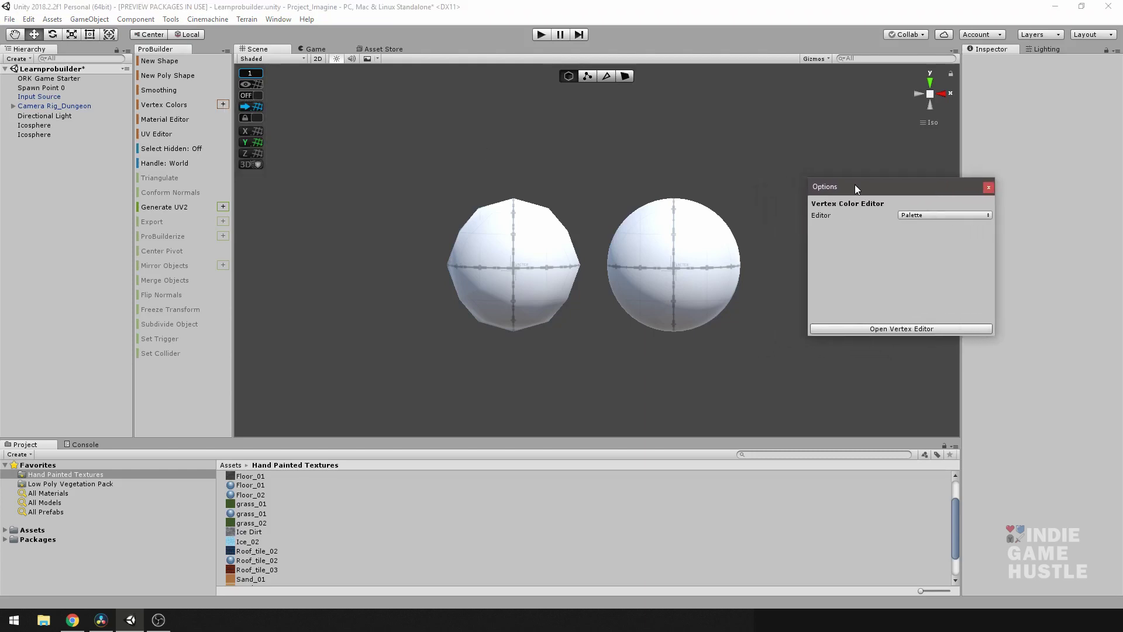
pyautogui.click(921, 217)
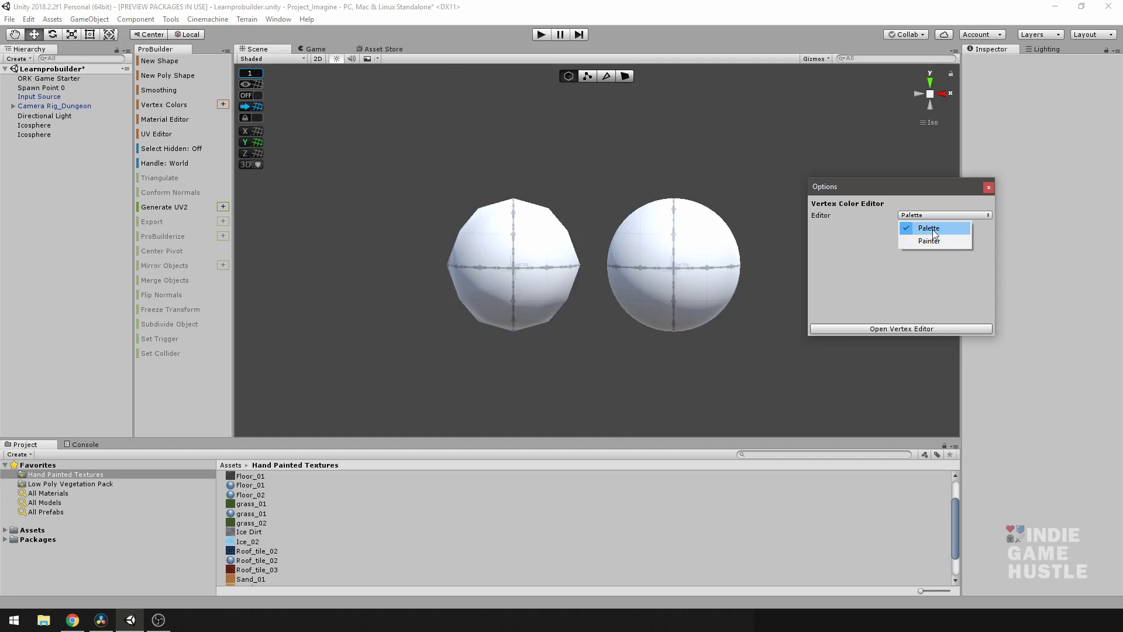
pyautogui.click(933, 233)
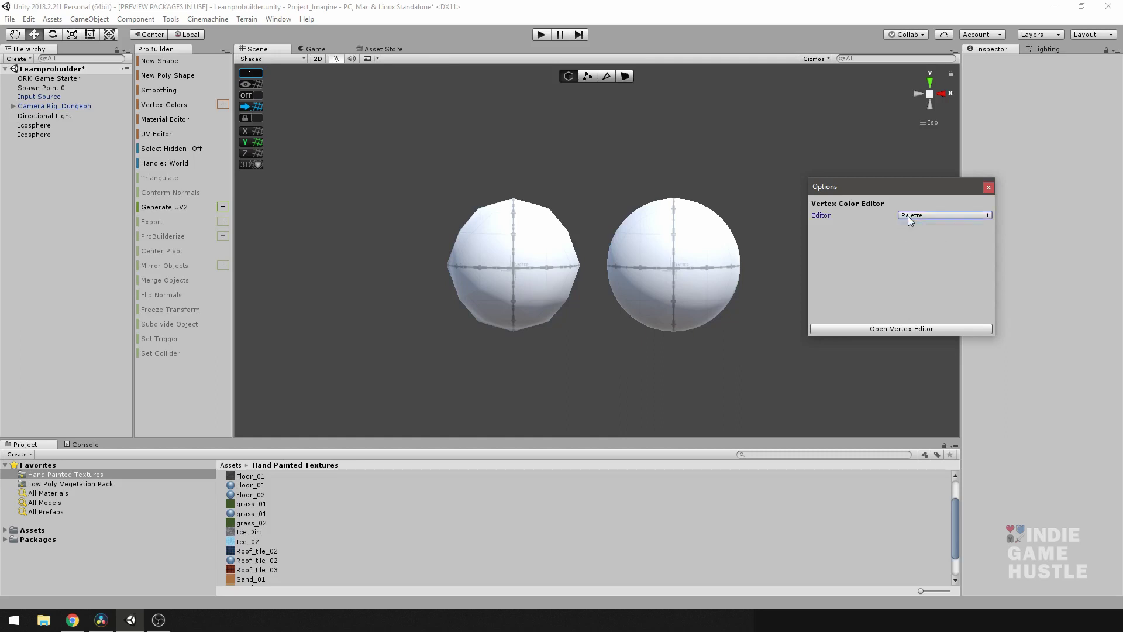
pyautogui.click(876, 331)
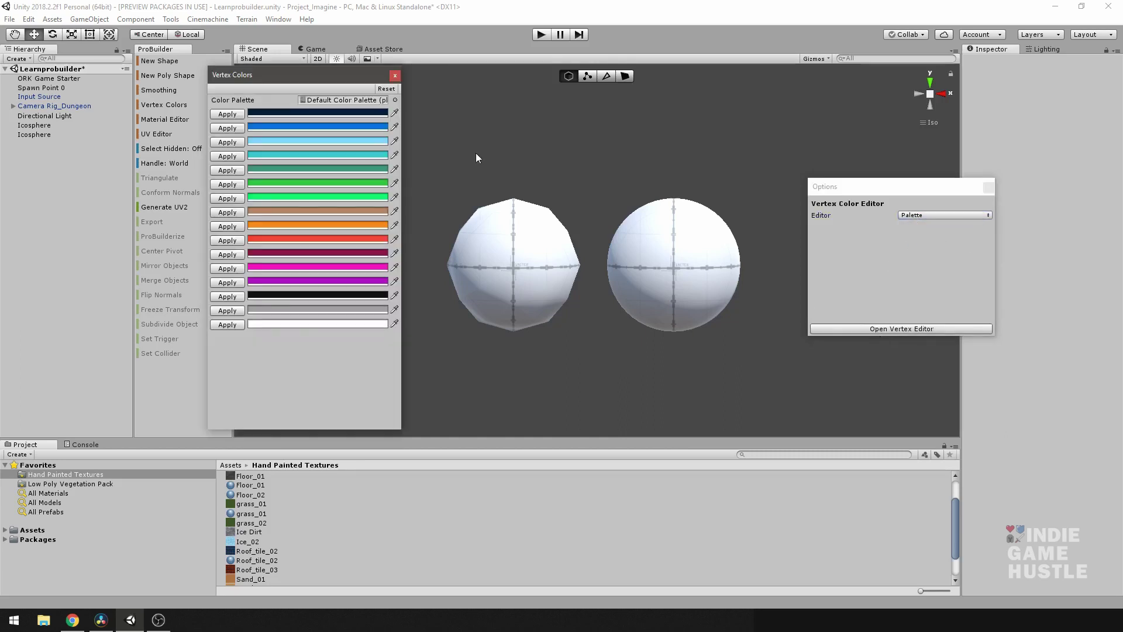
pyautogui.moveTo(268, 73)
pyautogui.mouseDown()
pyautogui.moveTo(251, 79)
pyautogui.moveTo(260, 74)
pyautogui.mouseUp()
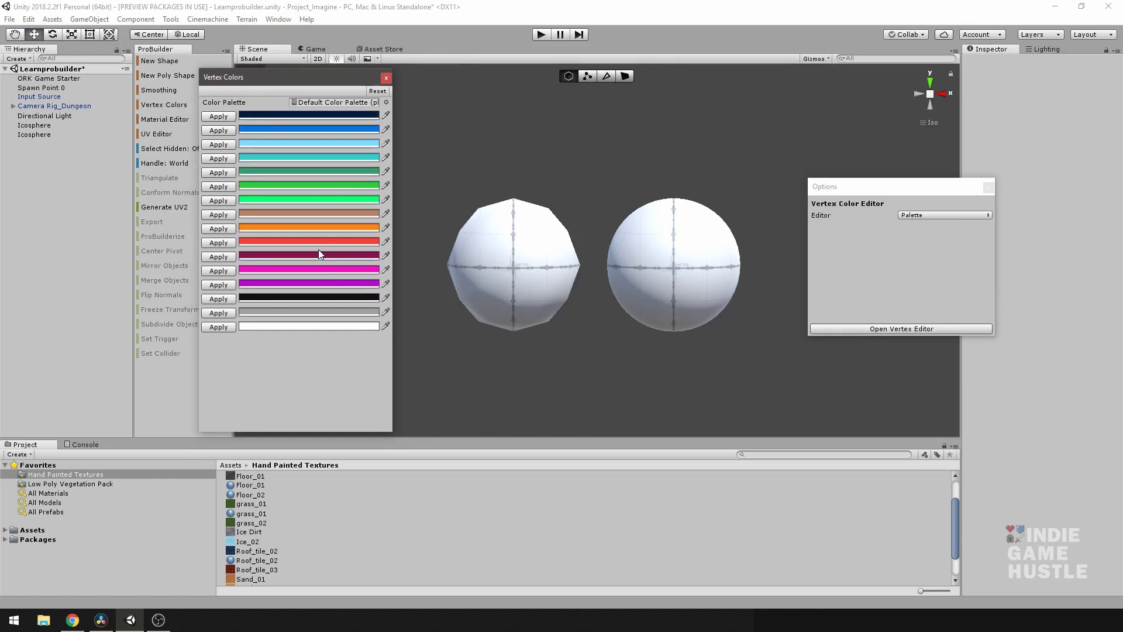
pyautogui.click(308, 325)
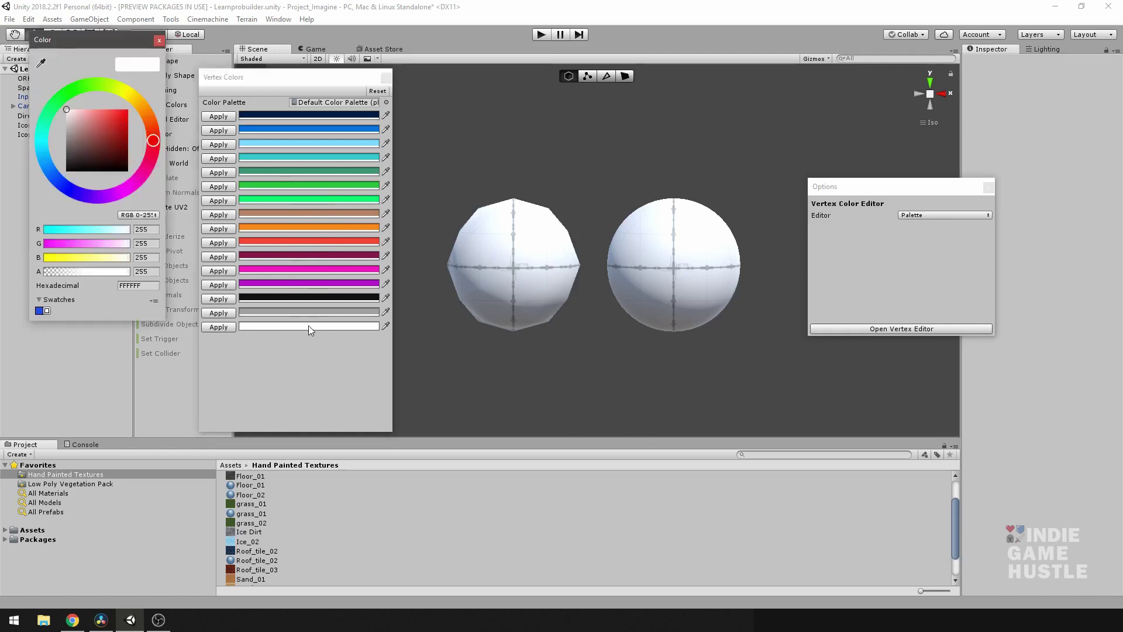
pyautogui.moveTo(89, 132); pyautogui.dragTo(56, 99)
pyautogui.click(159, 40)
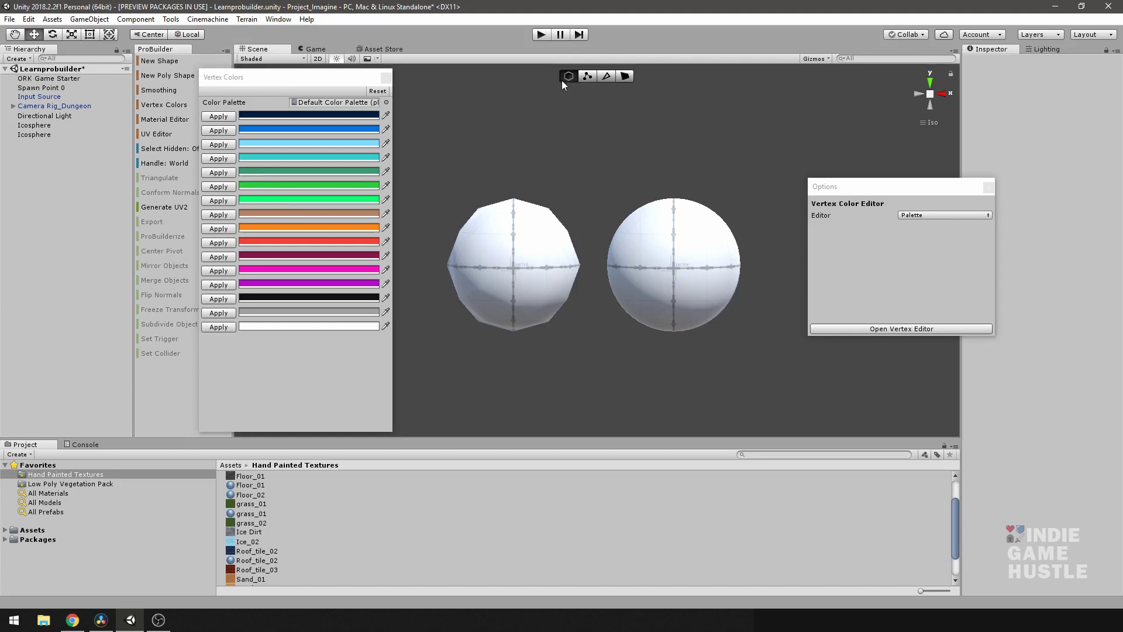
# Step: Apply the bright blue palette color to the whole low-poly icosphere
pyautogui.scroll(-1, 535, 180)
pyautogui.scroll(2, 536, 229)
pyautogui.click(530, 235)
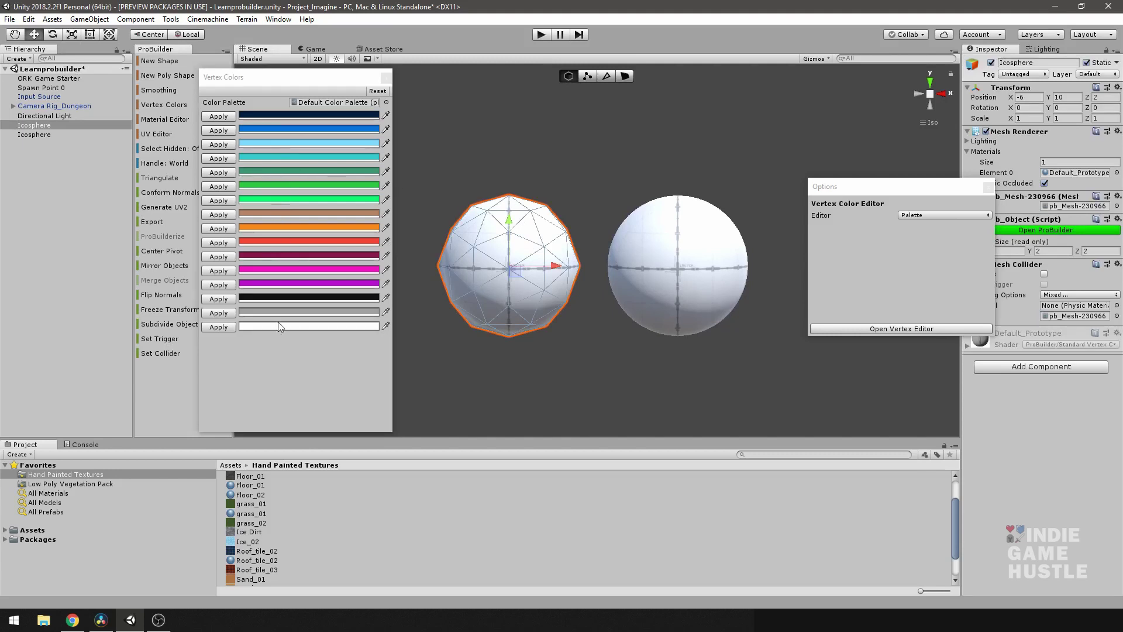
pyautogui.click(293, 355)
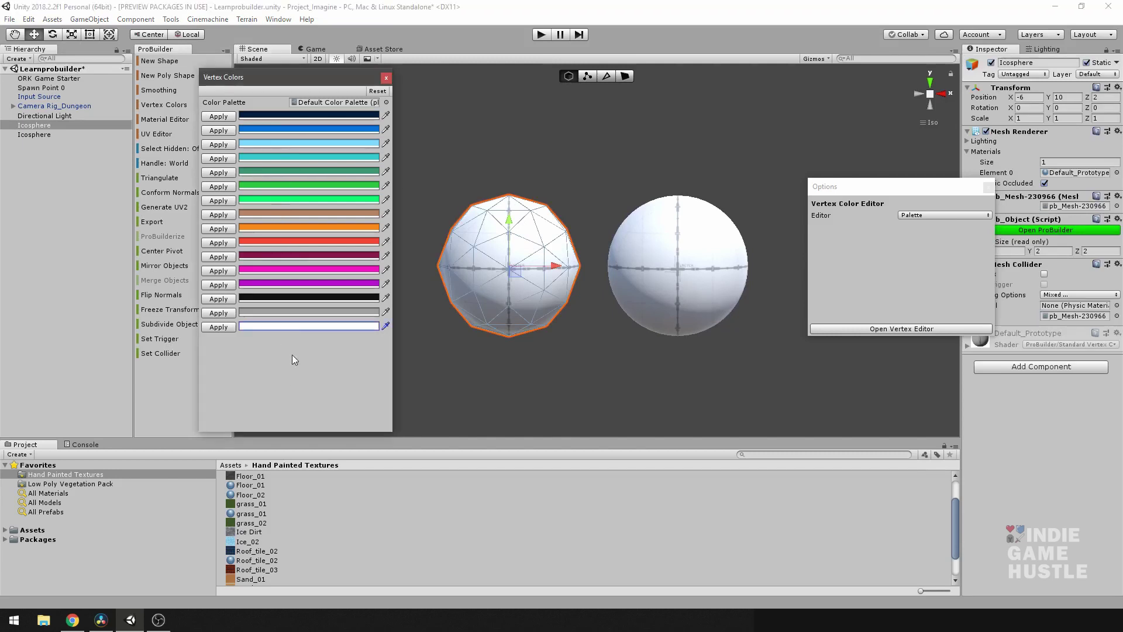
pyautogui.click(218, 131)
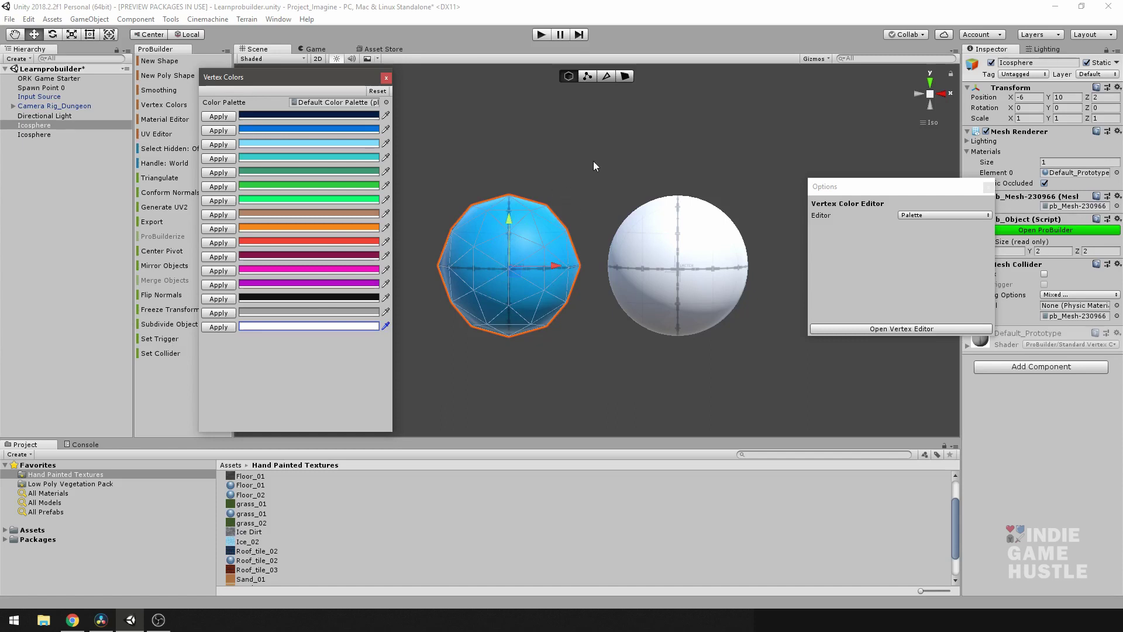
# Step: Select the cap of faces on top of the low-poly icosphere and color them Paolo Veronese Green
pyautogui.click(626, 77)
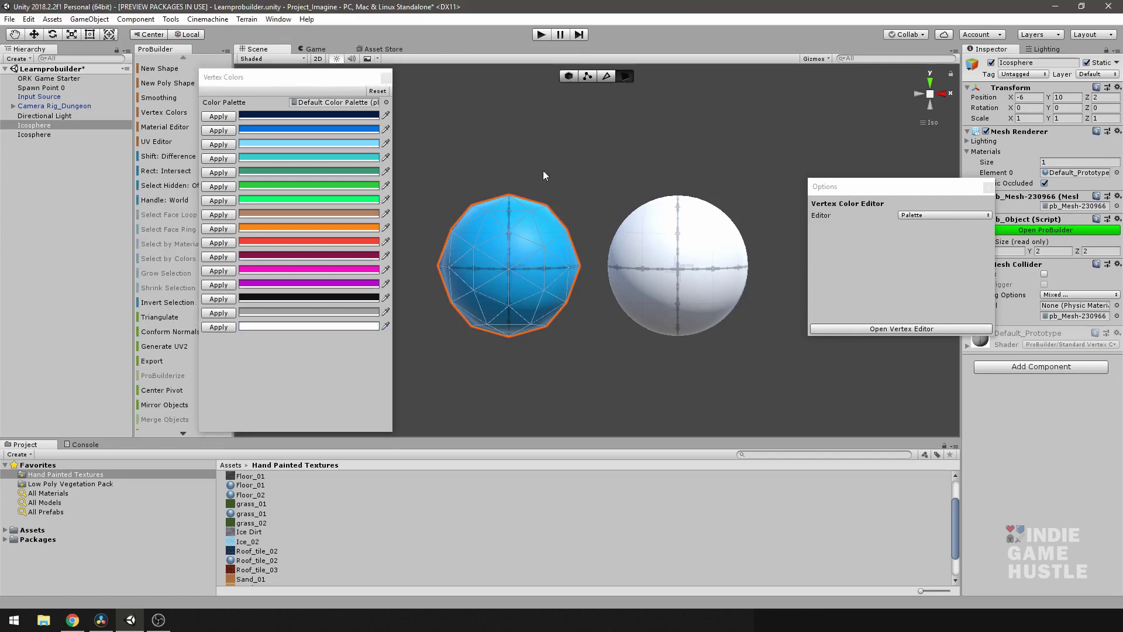
pyautogui.keyDown('alt'); pyautogui.moveTo(543, 171); pyautogui.dragTo(529, 270); pyautogui.keyUp('alt')
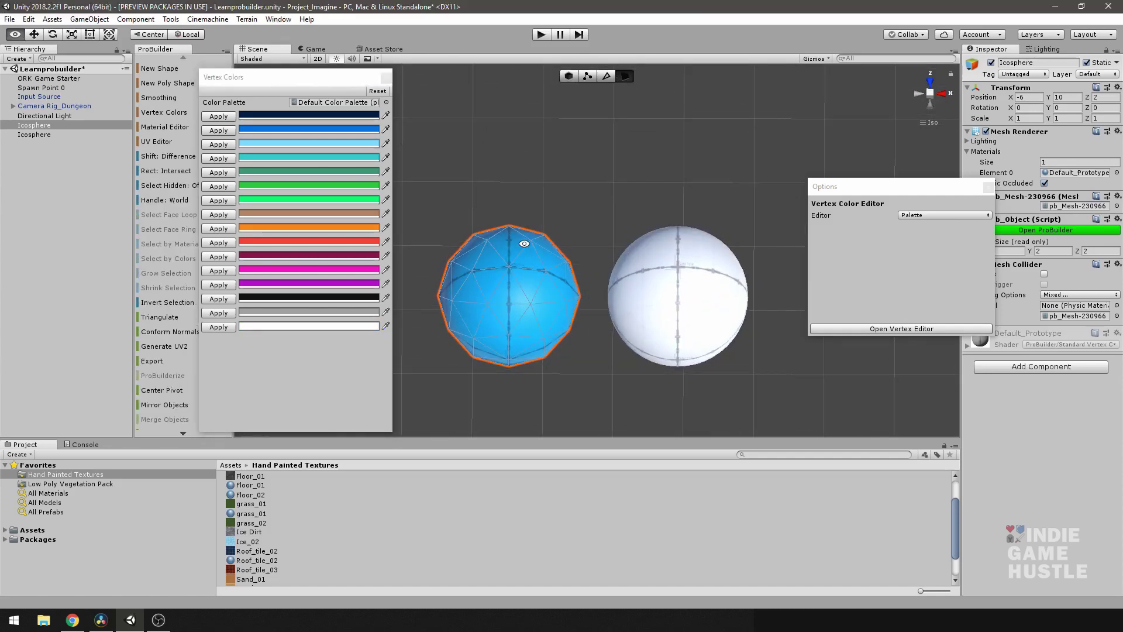
pyautogui.click(517, 238)
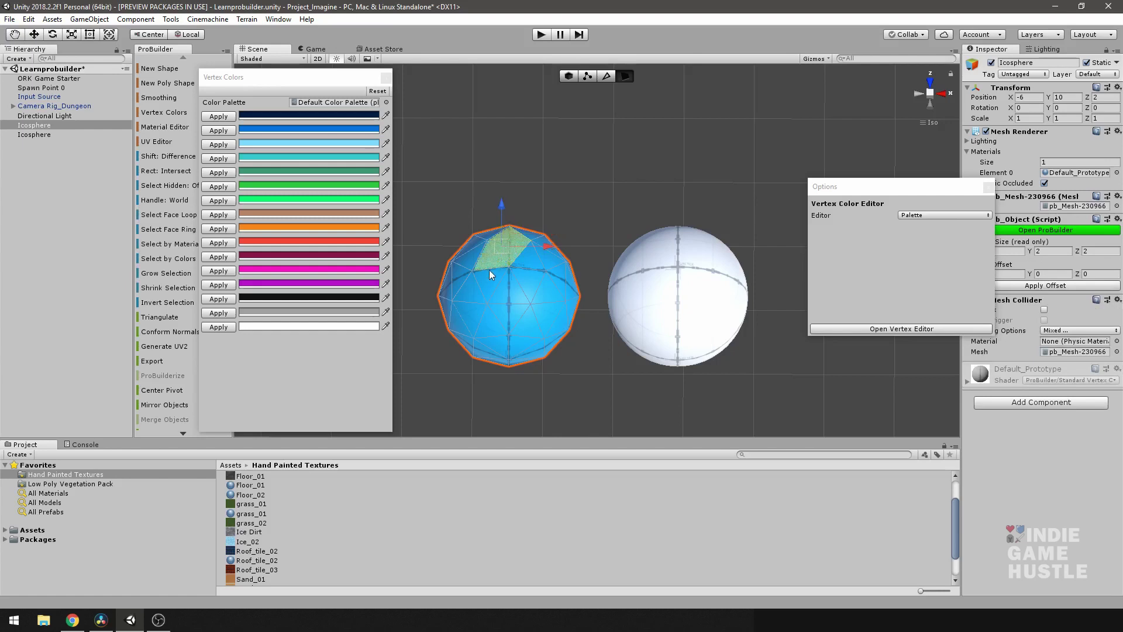
pyautogui.keyDown('shift'); pyautogui.click(501, 293); pyautogui.keyUp('shift')
pyautogui.keyDown('shift'); pyautogui.click(531, 289); pyautogui.keyUp('shift')
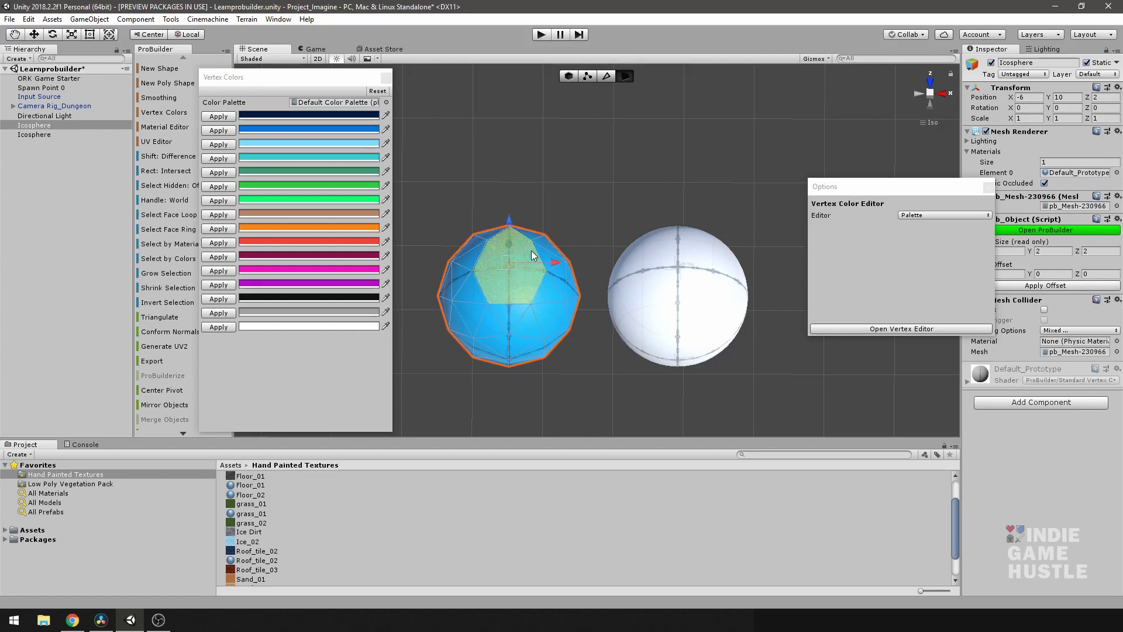
pyautogui.keyDown('shift'); pyautogui.click(486, 331); pyautogui.keyUp('shift')
pyautogui.keyDown('shift'); pyautogui.click(465, 311); pyautogui.keyUp('shift')
pyautogui.keyDown('shift'); pyautogui.click(462, 287); pyautogui.keyUp('shift')
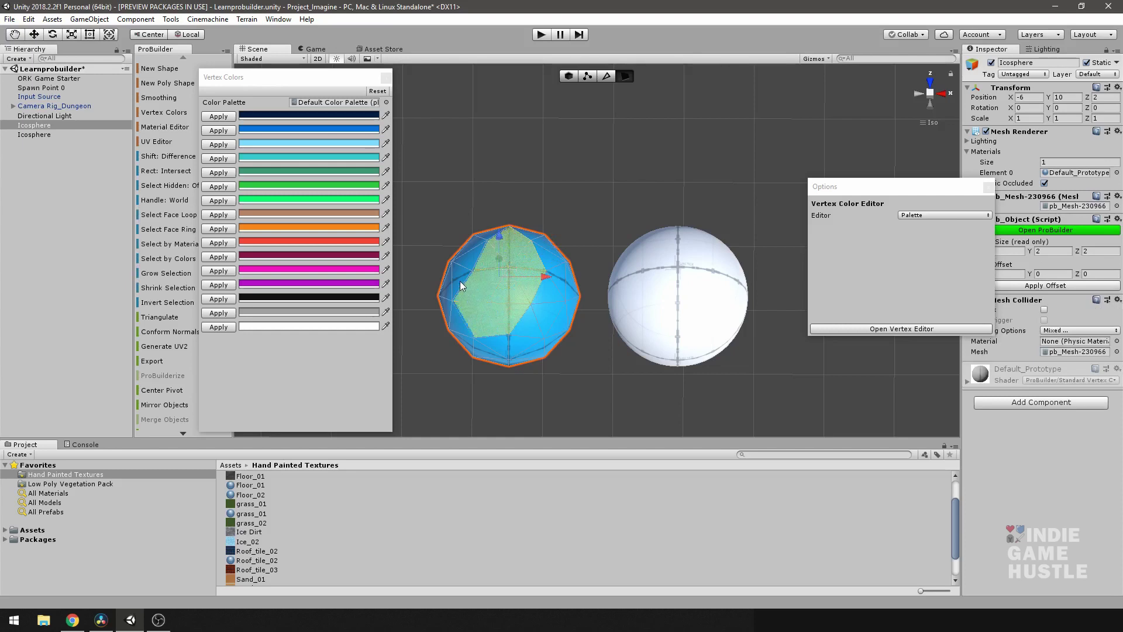
pyautogui.keyDown('shift'); pyautogui.click(467, 275); pyautogui.keyUp('shift')
pyautogui.keyDown('shift'); pyautogui.click(478, 258); pyautogui.keyUp('shift')
pyautogui.keyDown('shift'); pyautogui.click(549, 261); pyautogui.keyUp('shift')
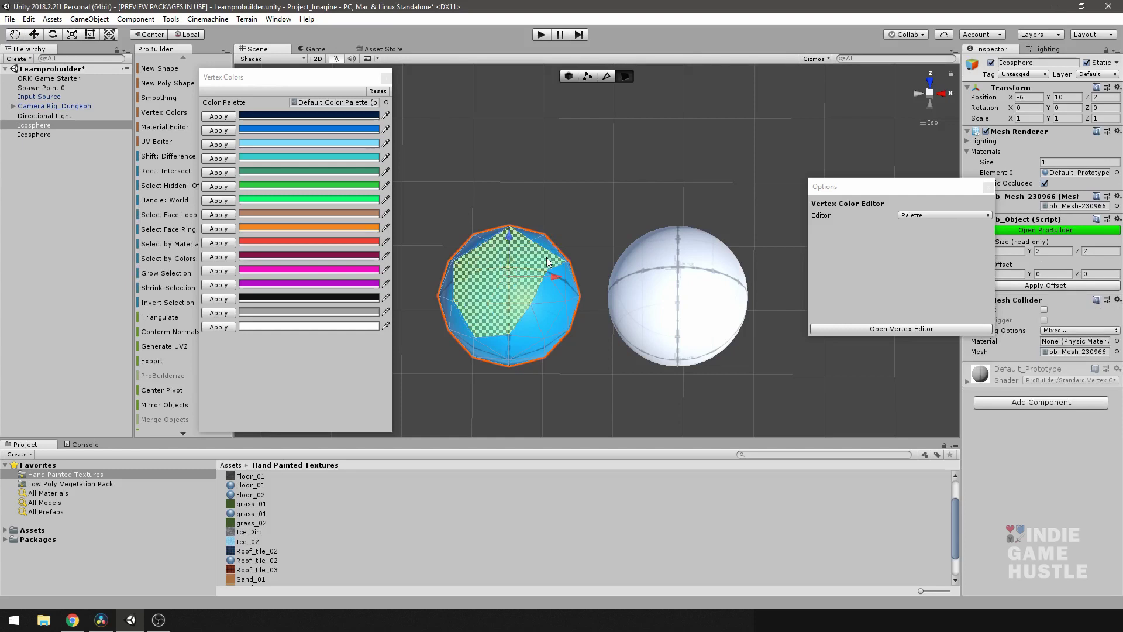
pyautogui.keyDown('shift'); pyautogui.click(553, 298); pyautogui.keyUp('shift')
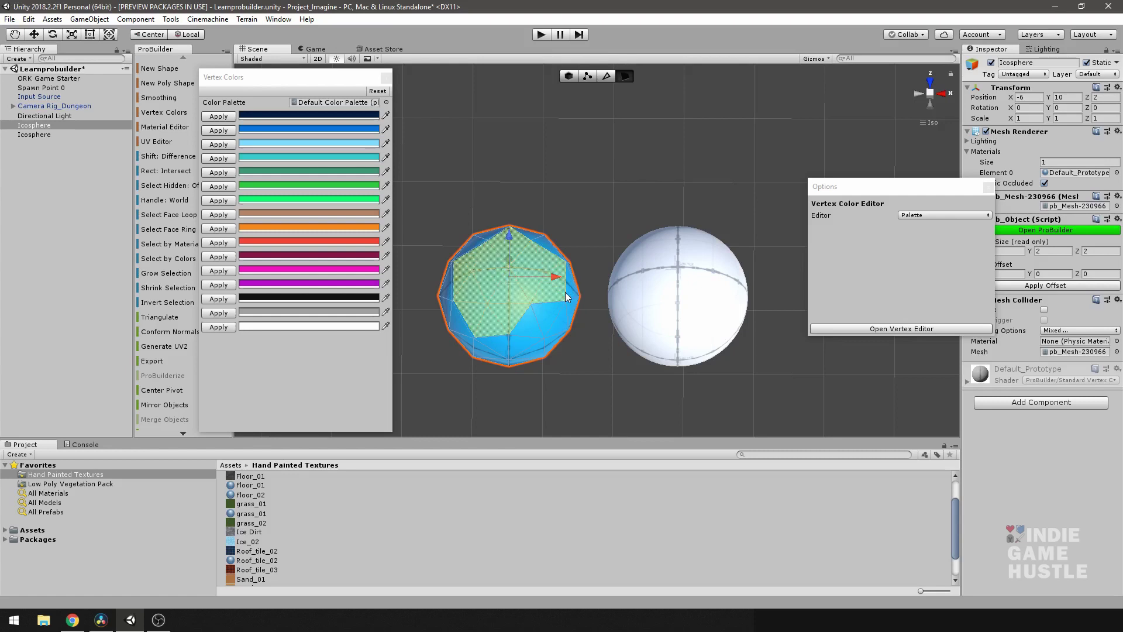
pyautogui.keyDown('alt'); pyautogui.moveTo(575, 326); pyautogui.dragTo(506, 199); pyautogui.keyUp('alt')
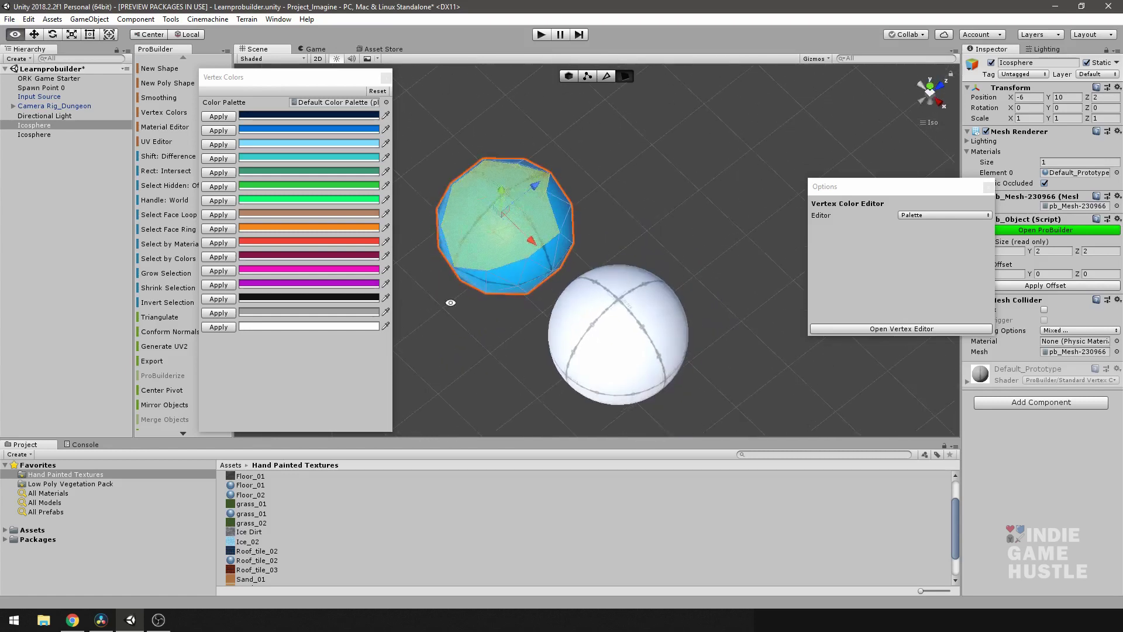
pyautogui.keyDown('alt'); pyautogui.moveTo(571, 182); pyautogui.dragTo(582, 182); pyautogui.keyUp('alt')
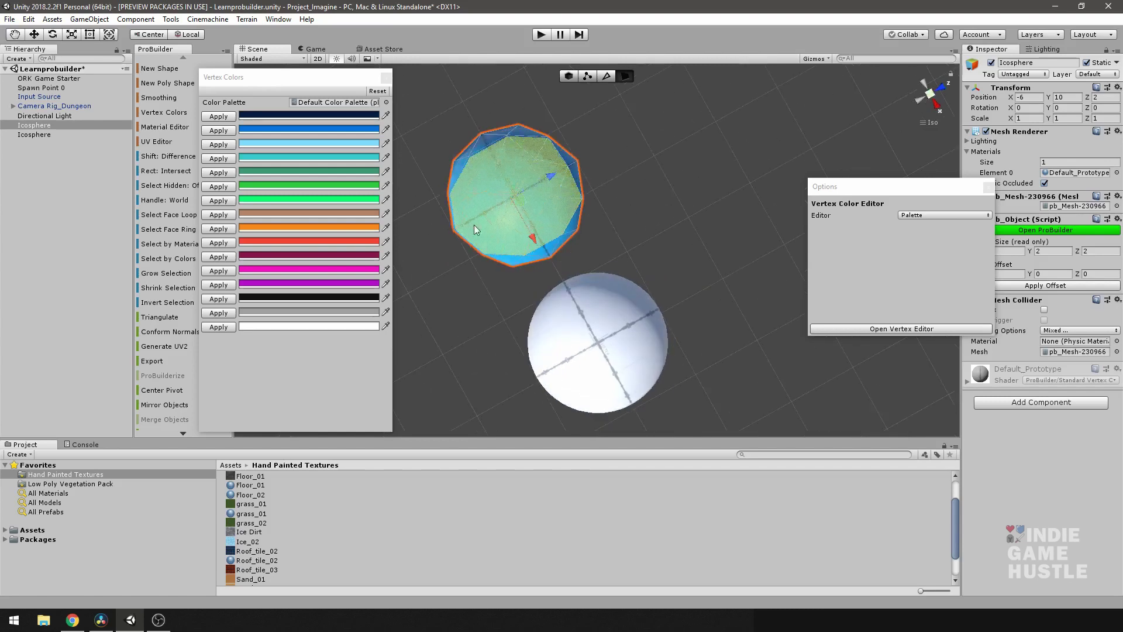
pyautogui.keyDown('alt'); pyautogui.moveTo(474, 225); pyautogui.dragTo(504, 265); pyautogui.keyUp('alt')
pyautogui.scroll(-3, 518, 271)
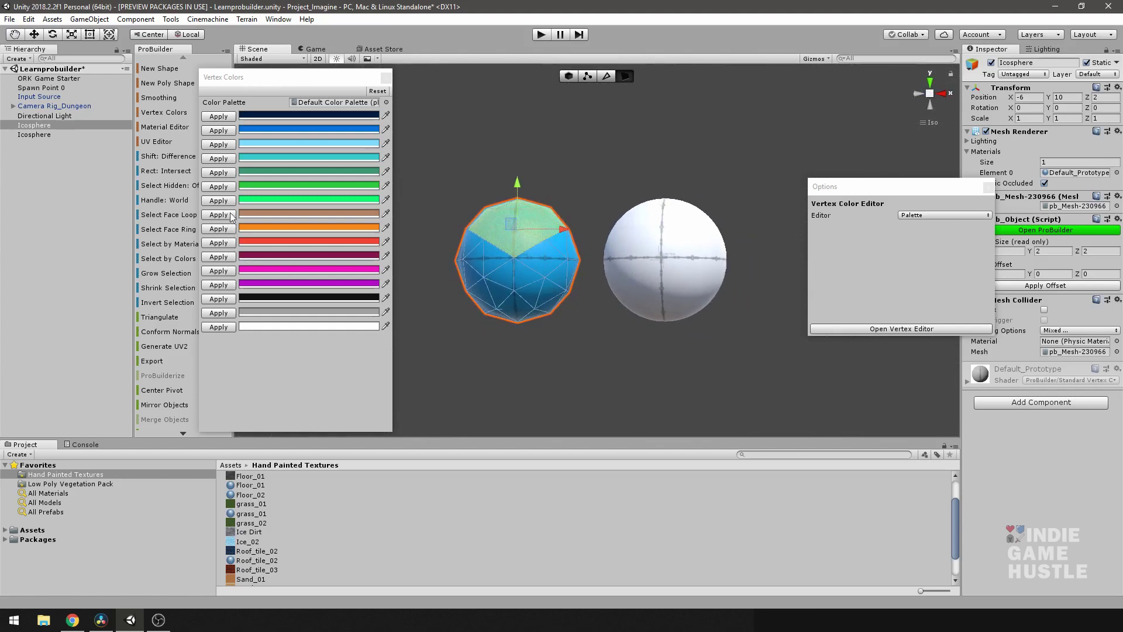
pyautogui.click(228, 176)
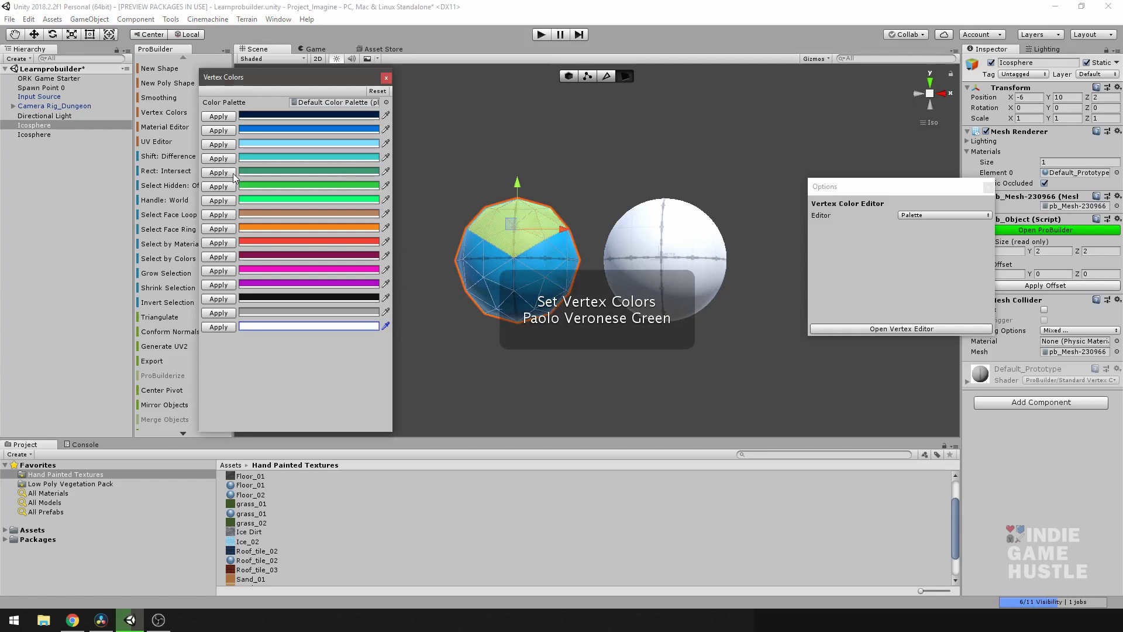
pyautogui.click(592, 154)
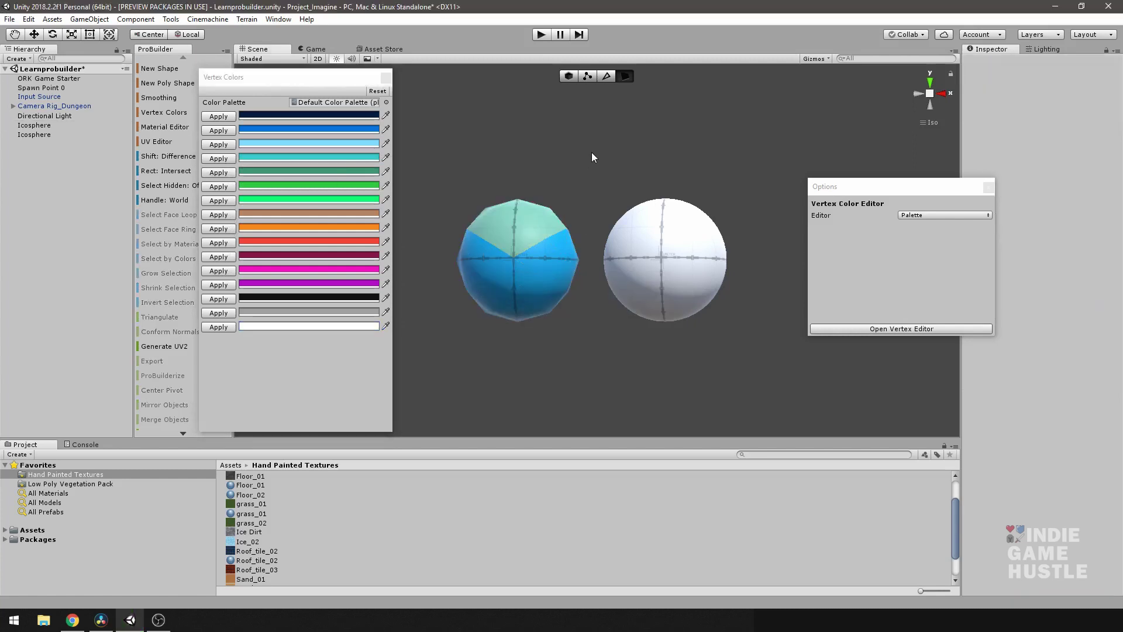
# Step: Return to object selection and apply University Of Tennessee Orange to the whole smooth icosphere
pyautogui.click(568, 77)
pyautogui.keyDown('alt'); pyautogui.moveTo(560, 173); pyautogui.dragTo(603, 222); pyautogui.keyUp('alt')
pyautogui.scroll(1, 571, 289)
pyautogui.moveTo(572, 263)
pyautogui.keyDown('alt'); pyautogui.mouseDown()
pyautogui.moveTo(571, 289)
pyautogui.moveTo(573, 257)
pyautogui.mouseUp(); pyautogui.keyUp('alt')
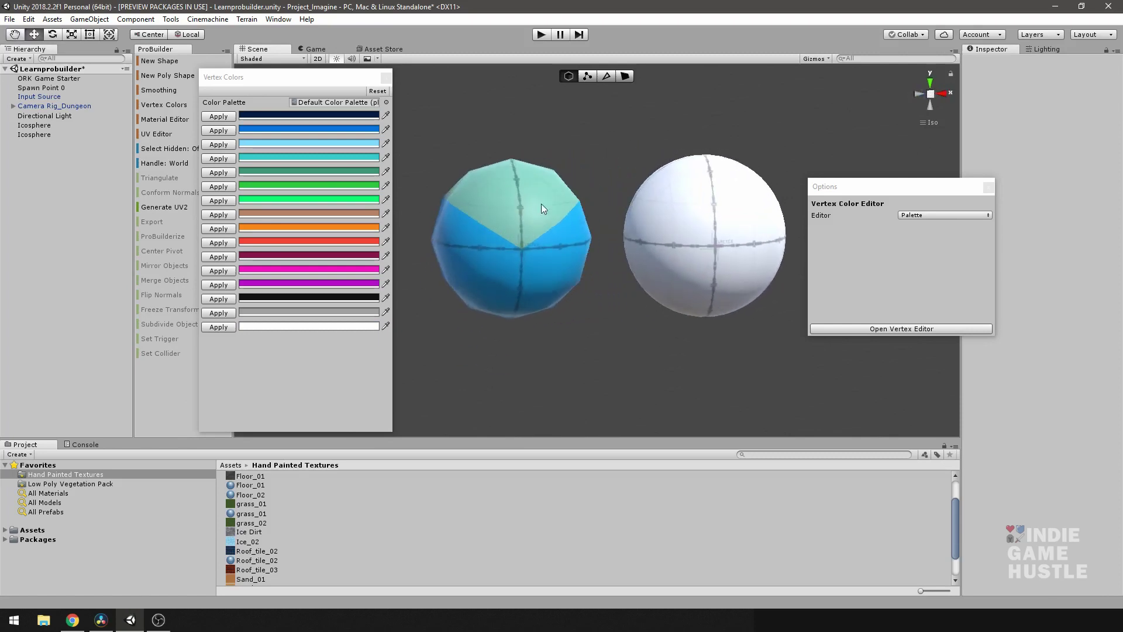
pyautogui.keyDown('alt'); pyautogui.moveTo(528, 209); pyautogui.dragTo(625, 243); pyautogui.keyUp('alt')
pyautogui.click(625, 242)
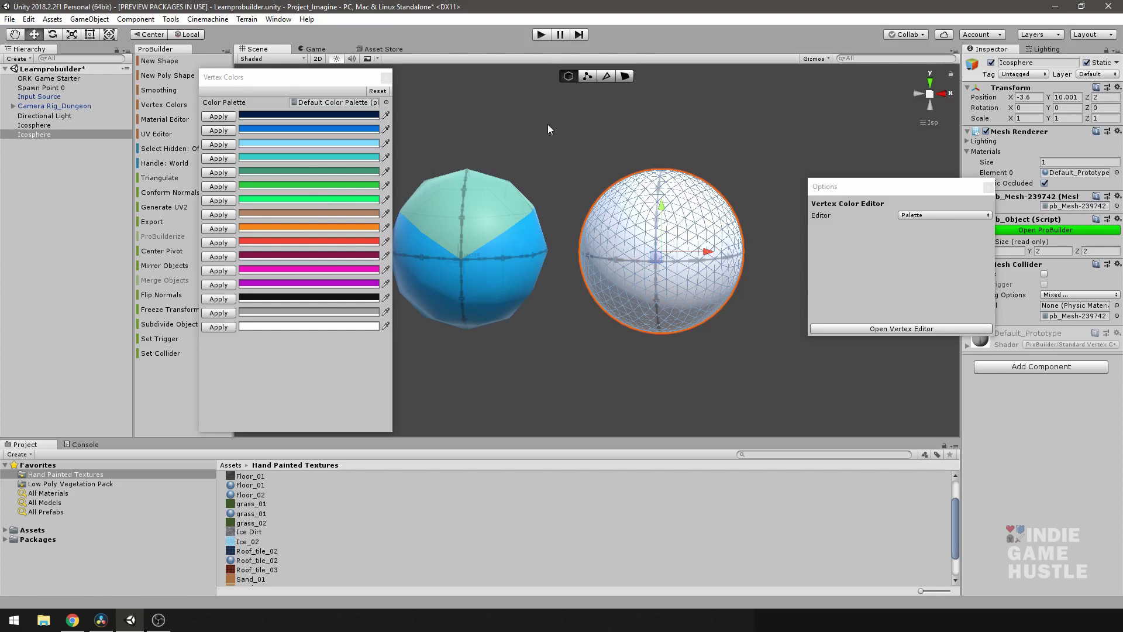
pyautogui.click(222, 229)
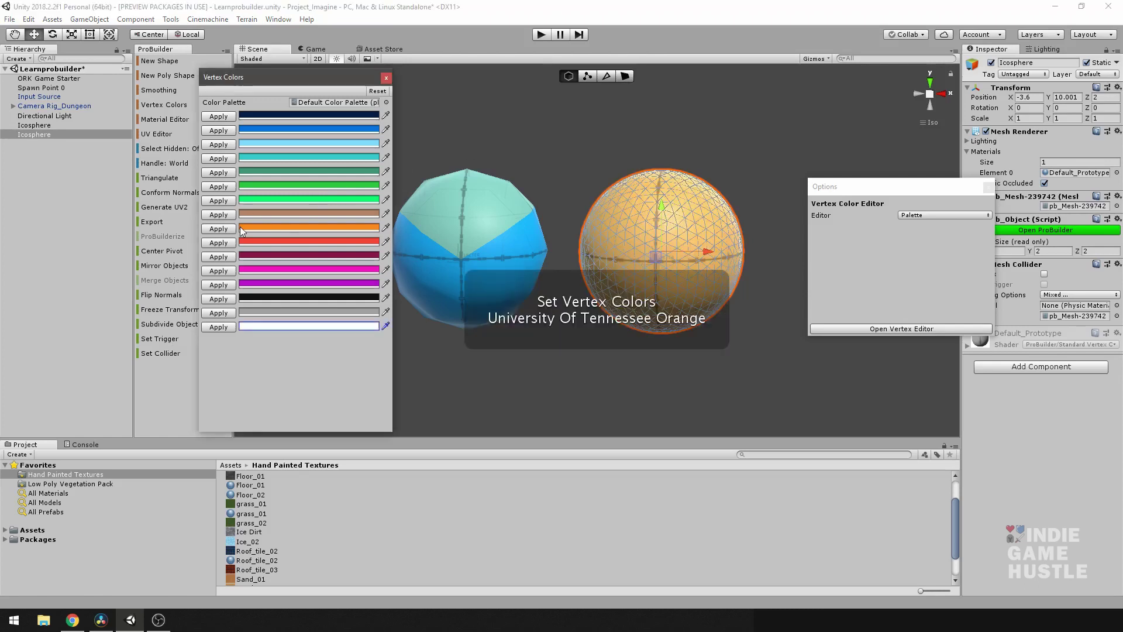
# Step: Select several scattered single faces on the front of the smooth icosphere and color them Dark Raspberry
pyautogui.click(625, 76)
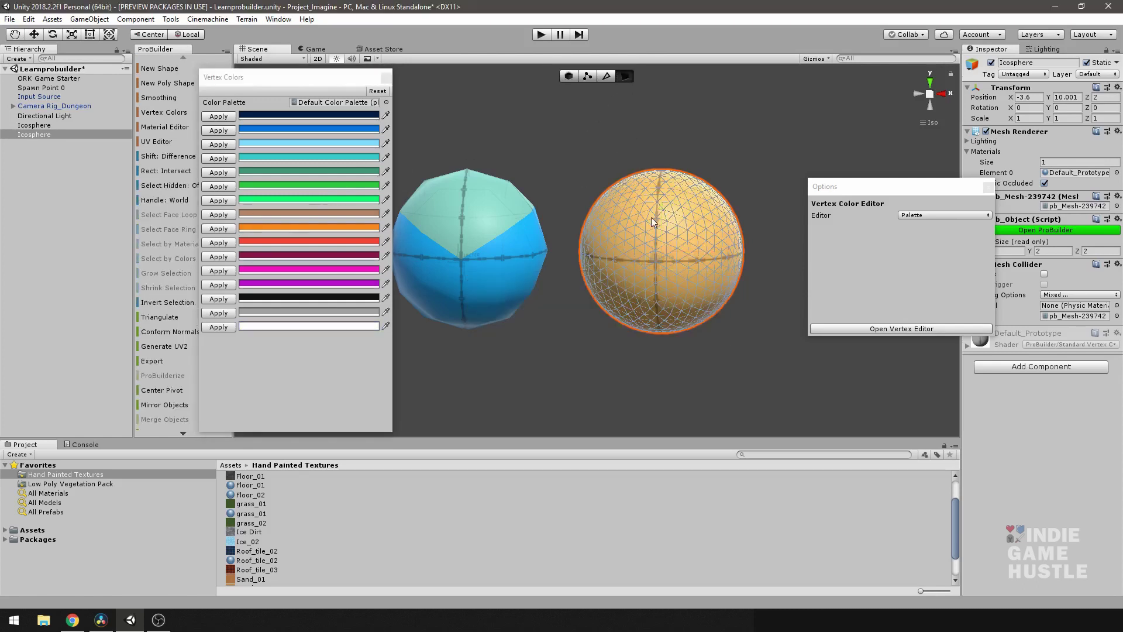
pyautogui.click(647, 236)
pyautogui.click(640, 257)
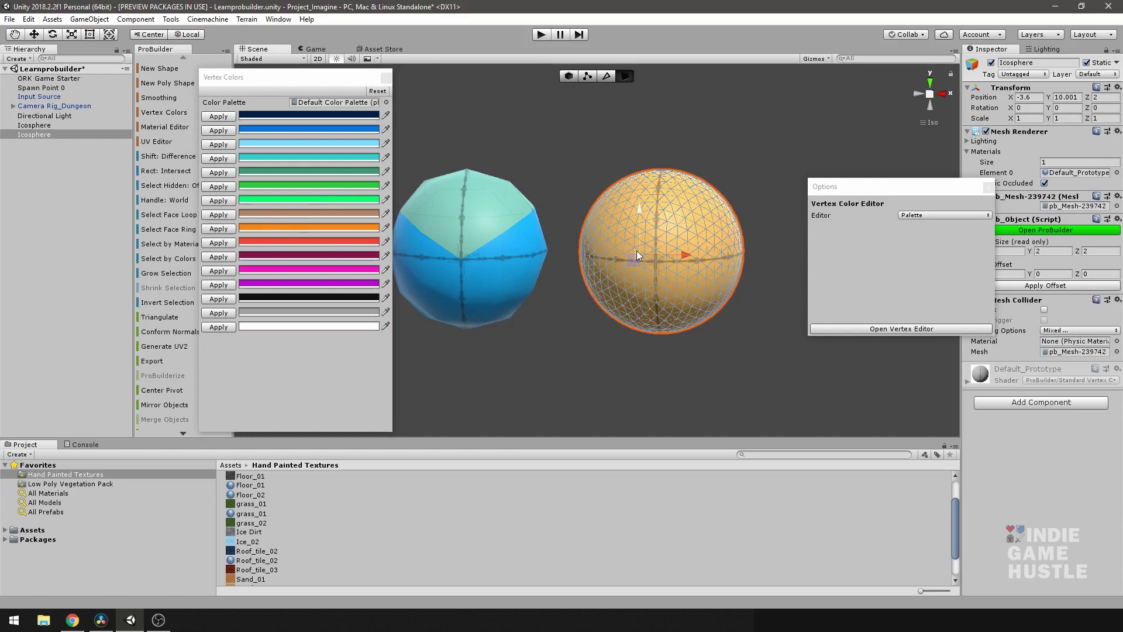
pyautogui.keyDown('shift'); pyautogui.click(627, 208); pyautogui.keyUp('shift')
pyautogui.keyDown('shift'); pyautogui.click(711, 203); pyautogui.keyUp('shift')
pyautogui.keyDown('shift'); pyautogui.click(698, 269); pyautogui.keyUp('shift')
pyautogui.keyDown('shift'); pyautogui.click(623, 274); pyautogui.keyUp('shift')
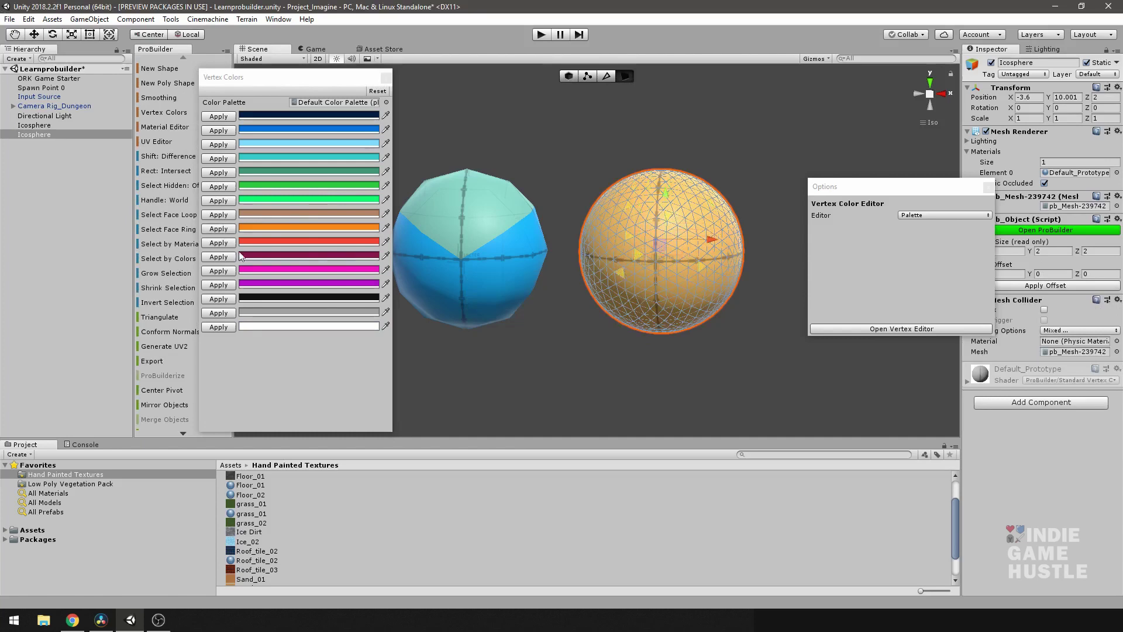
pyautogui.click(218, 257)
pyautogui.click(568, 170)
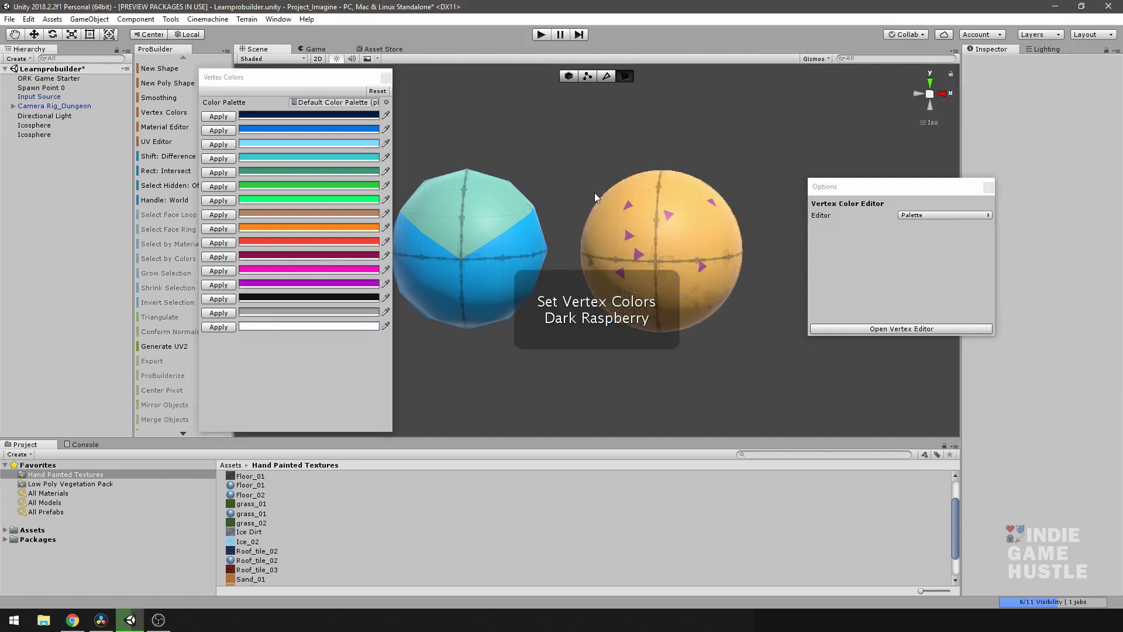
pyautogui.keyDown('alt'); pyautogui.moveTo(587, 207); pyautogui.dragTo(565, 253); pyautogui.keyUp('alt')
pyautogui.keyDown('alt'); pyautogui.moveTo(565, 254); pyautogui.dragTo(592, 261, button='middle'); pyautogui.keyUp('alt')
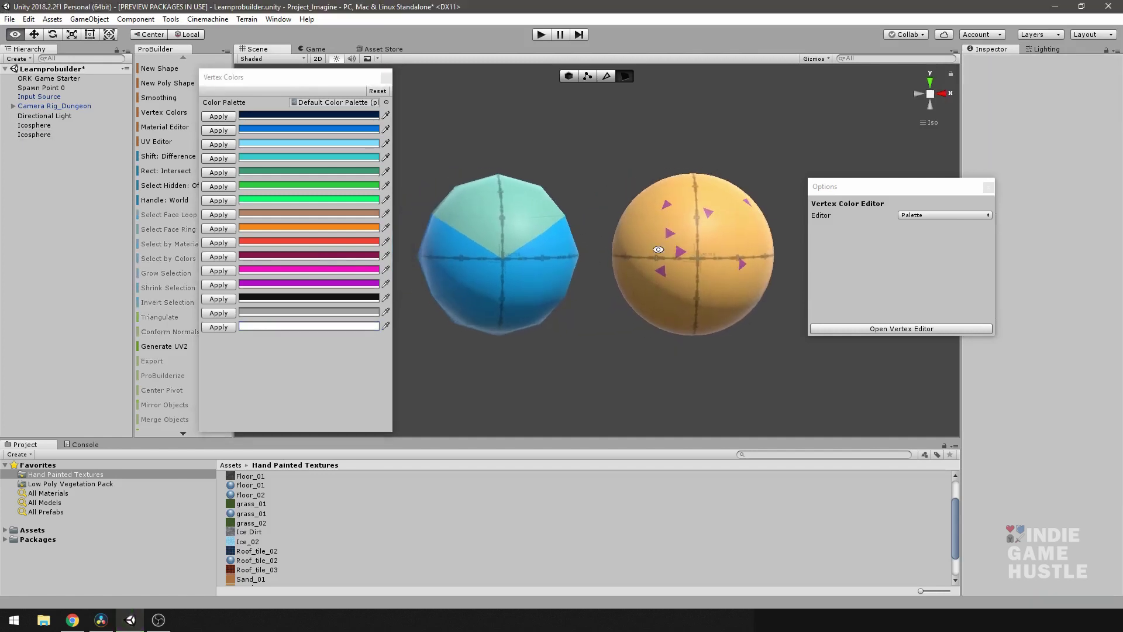
pyautogui.moveTo(657, 251)
pyautogui.keyDown('alt'); pyautogui.mouseDown()
pyautogui.moveTo(527, 251)
pyautogui.moveTo(642, 245)
pyautogui.mouseUp(); pyautogui.keyUp('alt')
pyautogui.scroll(-1, 625, 244)
pyautogui.scroll(-2, 625, 249)
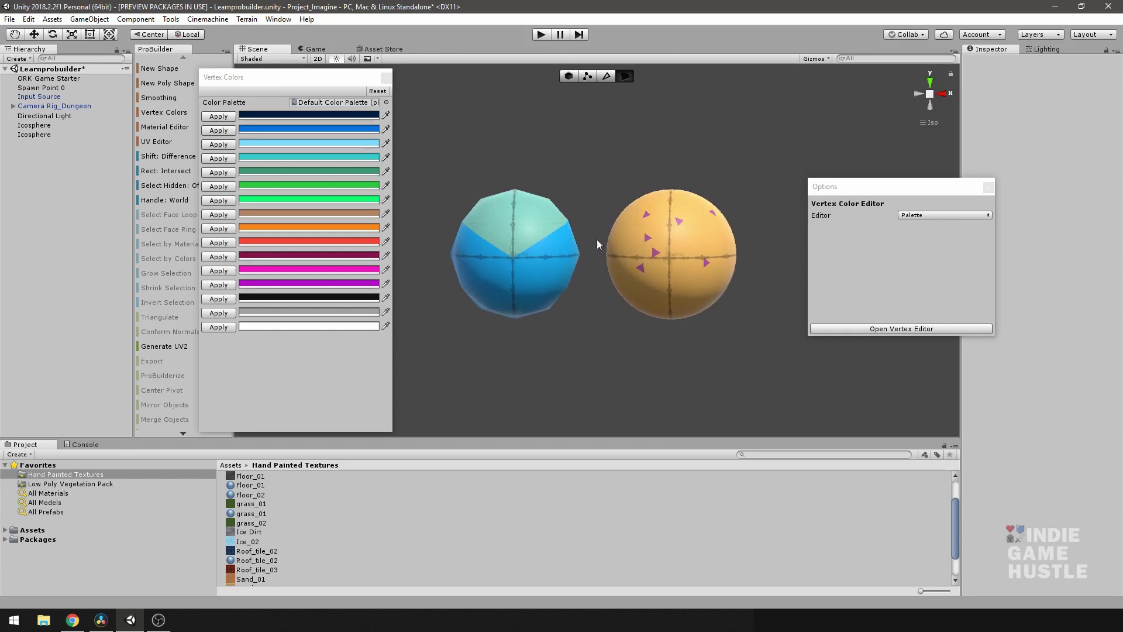
pyautogui.keyDown('alt'); pyautogui.moveTo(505, 283); pyautogui.dragTo(526, 271); pyautogui.keyUp('alt')
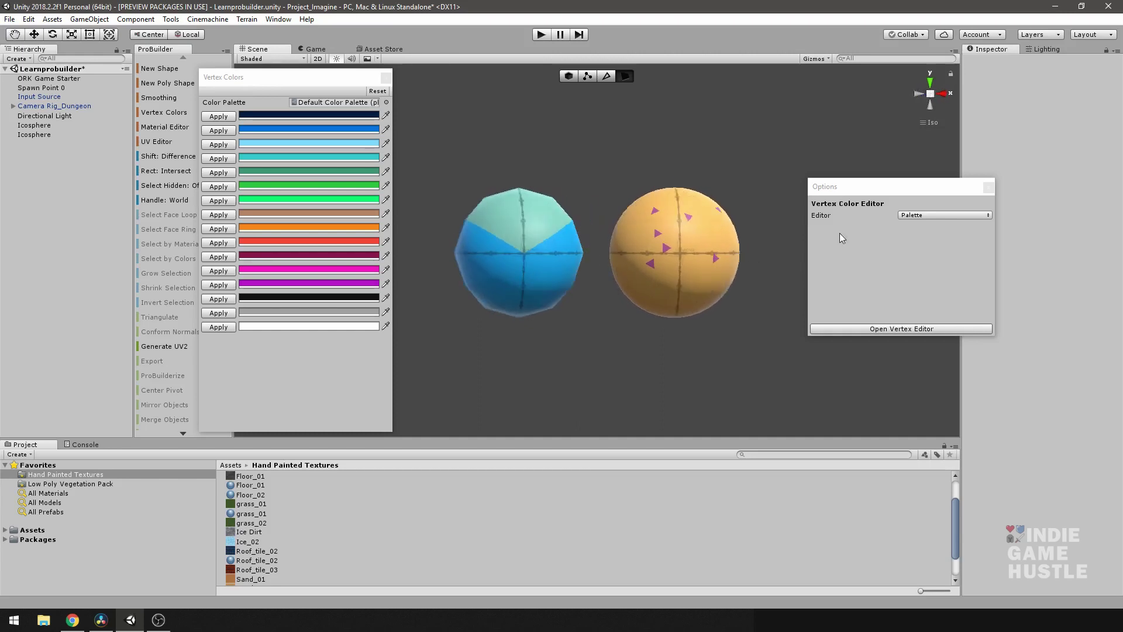
# Step: Switch the vertex color editor to Painter, open it, and close the Vertex Colors palette window
pyautogui.click(920, 216)
pyautogui.click(929, 242)
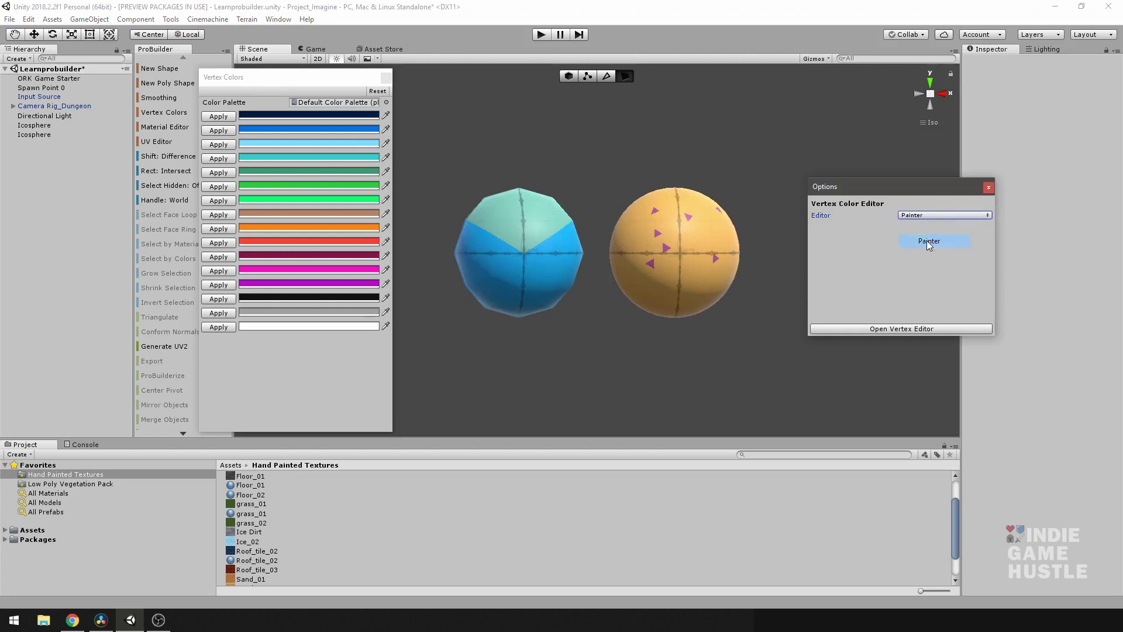
pyautogui.click(887, 329)
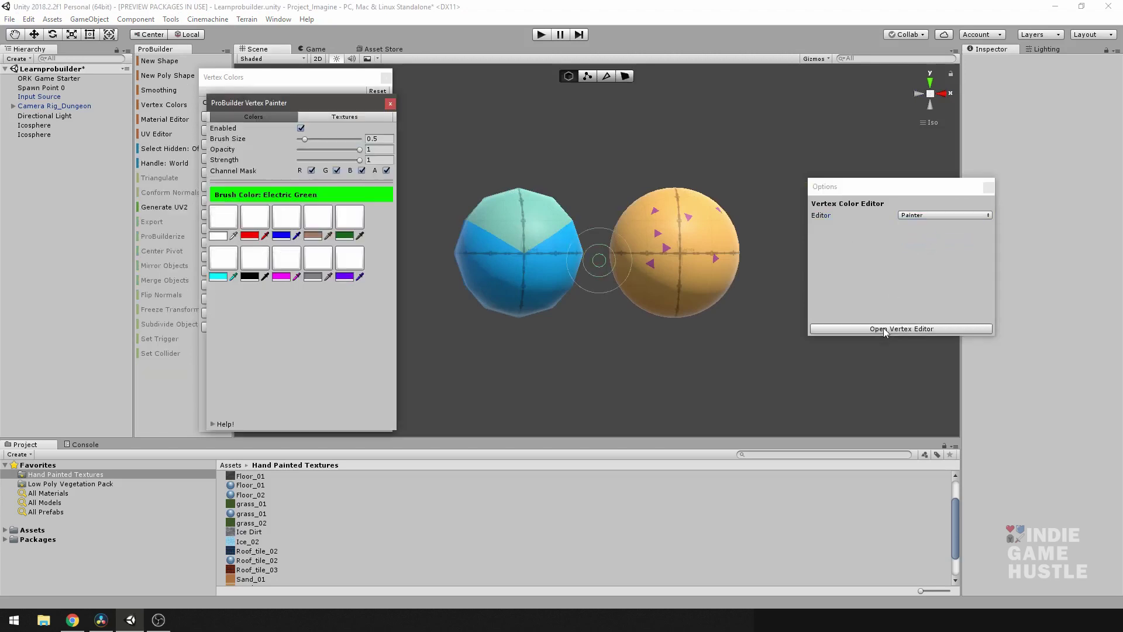
pyautogui.click(385, 77)
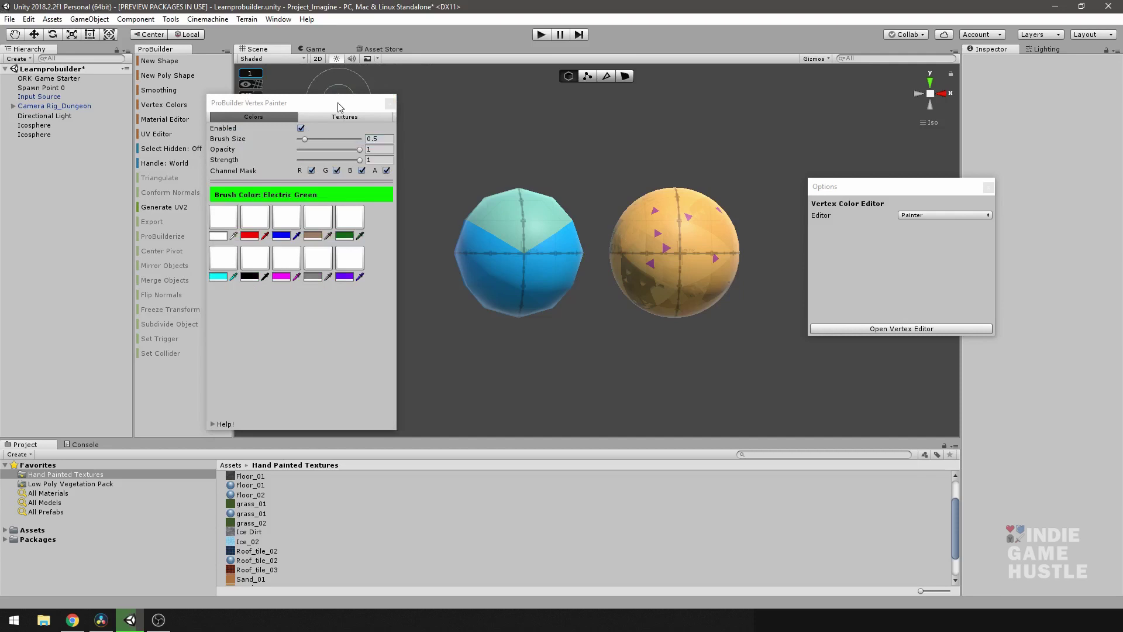
pyautogui.moveTo(336, 104); pyautogui.dragTo(328, 97)
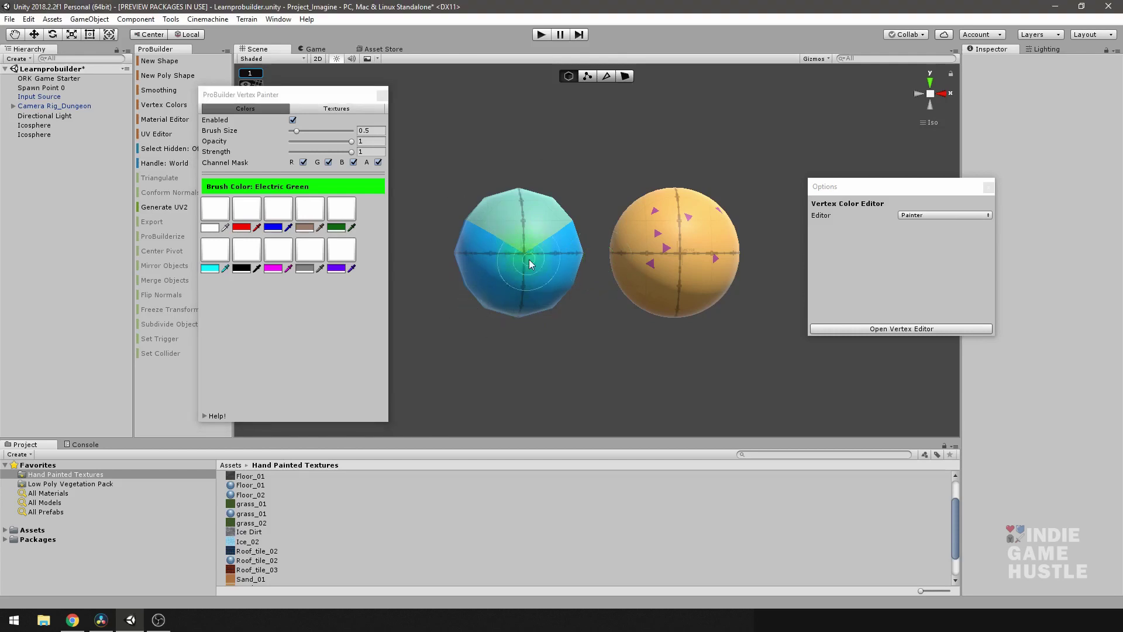
pyautogui.keyDown('alt'); pyautogui.moveTo(576, 245); pyautogui.dragTo(536, 250); pyautogui.keyUp('alt')
pyautogui.click(493, 258)
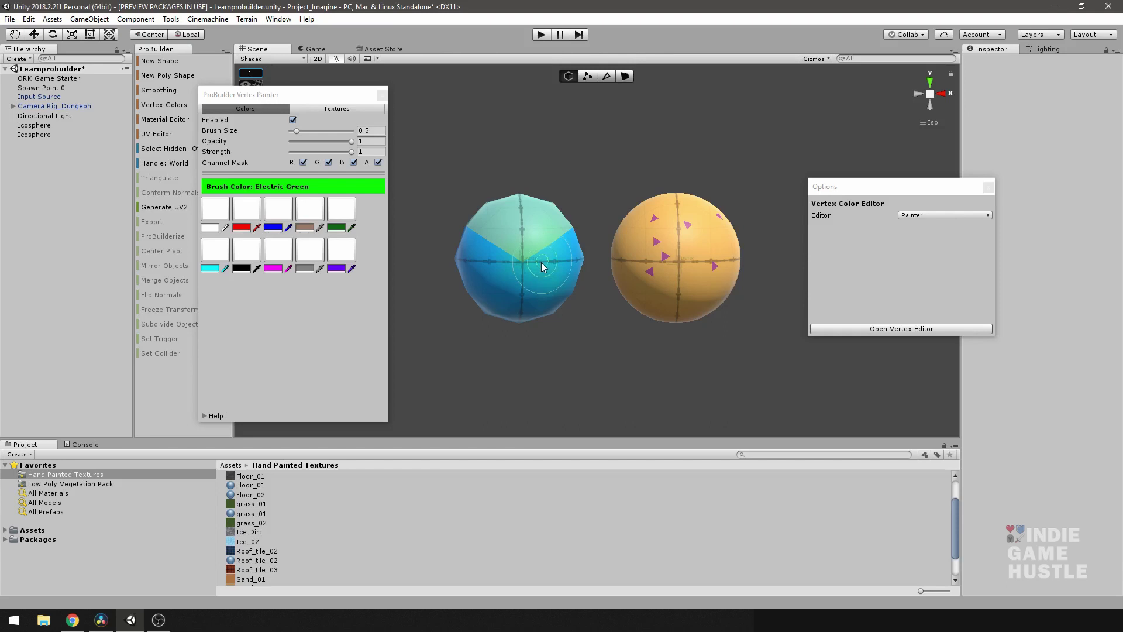
pyautogui.moveTo(542, 263); pyautogui.dragTo(511, 256)
pyautogui.moveTo(600, 235); pyautogui.dragTo(547, 245)
# Step: Choose Red as the painter's brush color and set the brush size to 0.55
pyautogui.click(241, 228)
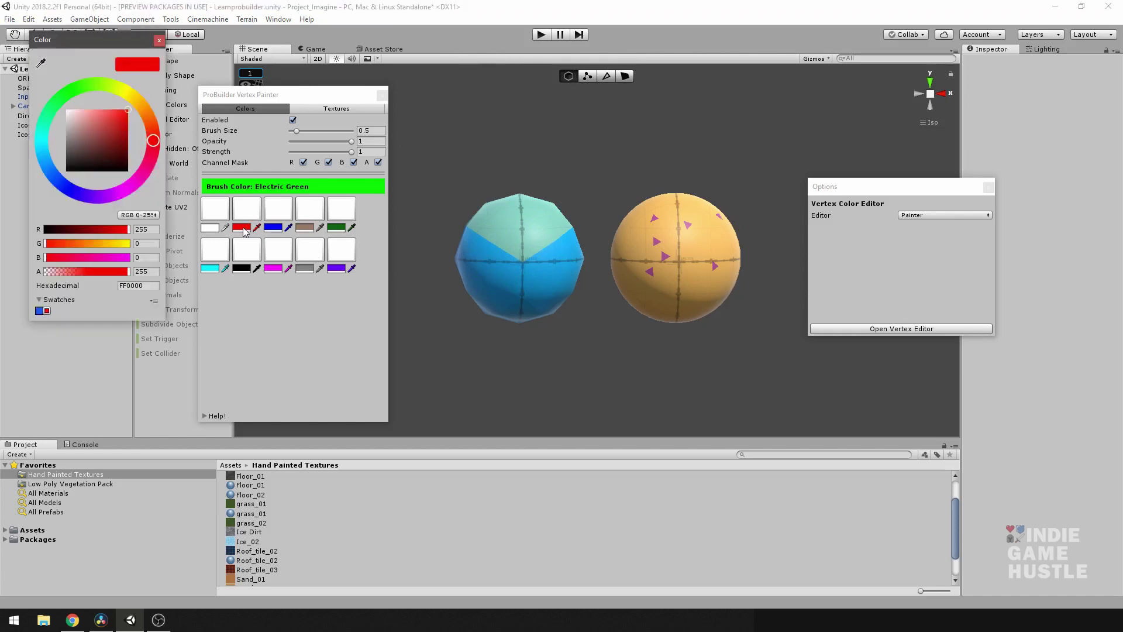
pyautogui.click(160, 40)
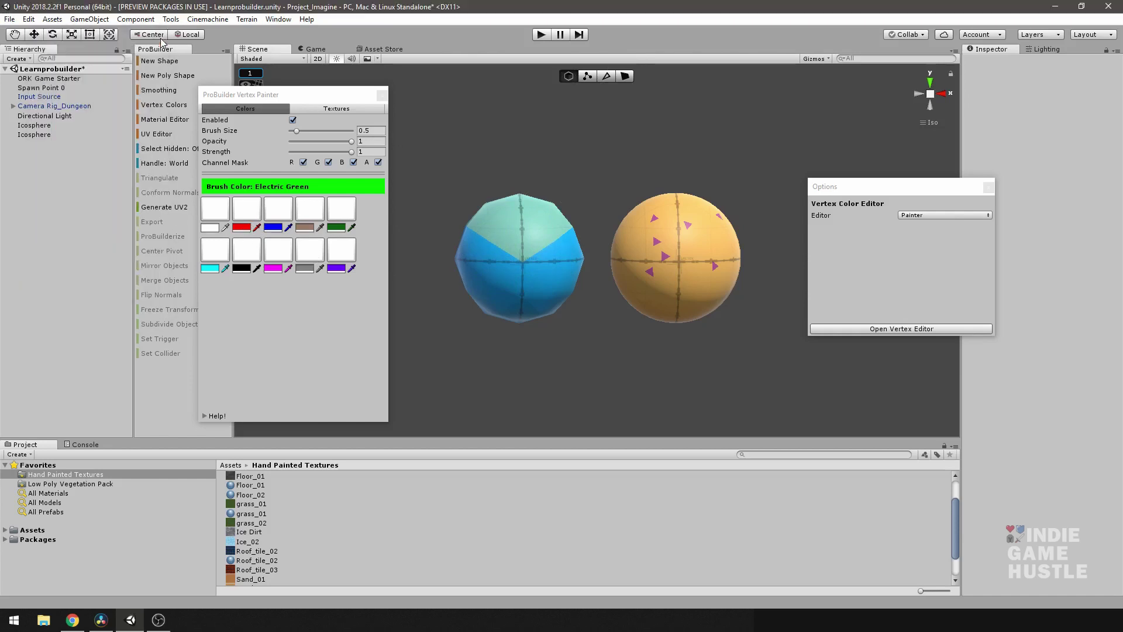
pyautogui.click(247, 210)
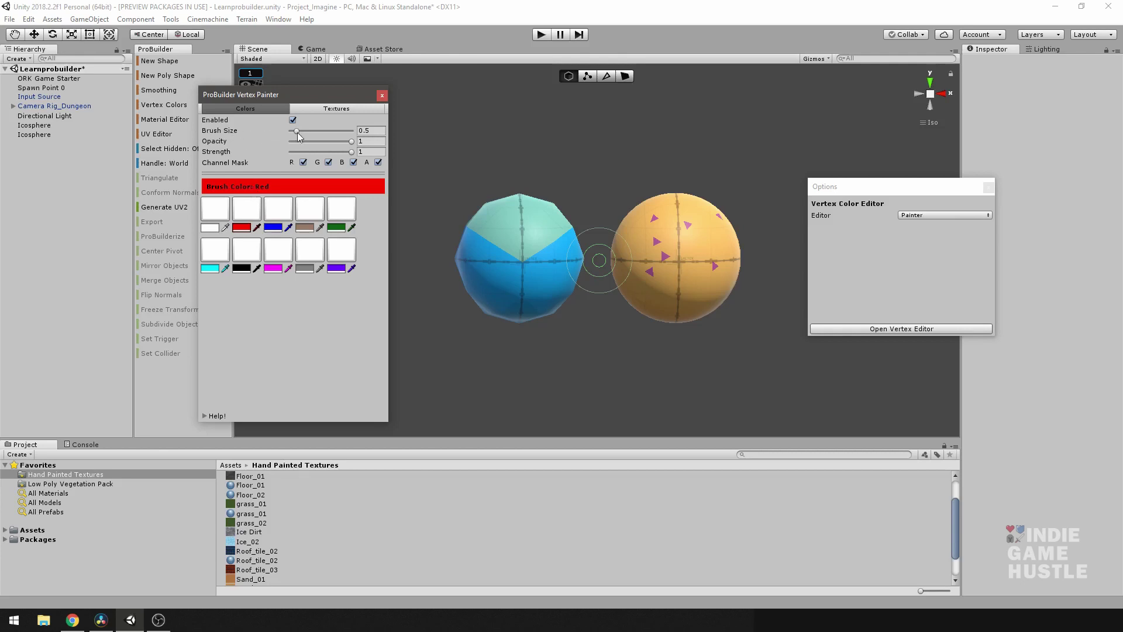
pyautogui.moveTo(298, 133)
pyautogui.mouseDown()
pyautogui.moveTo(320, 132)
pyautogui.moveTo(299, 134)
pyautogui.mouseUp()
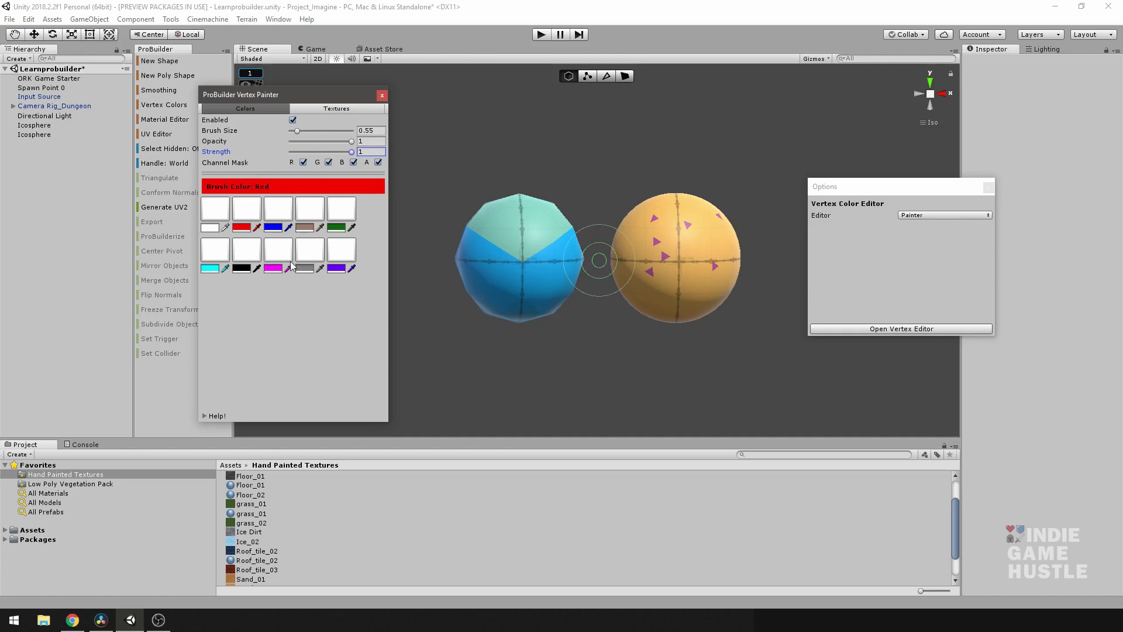
# Step: Paint the whole front of the low-poly icosphere red, starting from its center
pyautogui.scroll(-2, 510, 275)
pyautogui.scroll(4, 514, 268)
pyautogui.moveTo(518, 261); pyautogui.dragTo(570, 268, button='middle')
pyautogui.scroll(3, 568, 268)
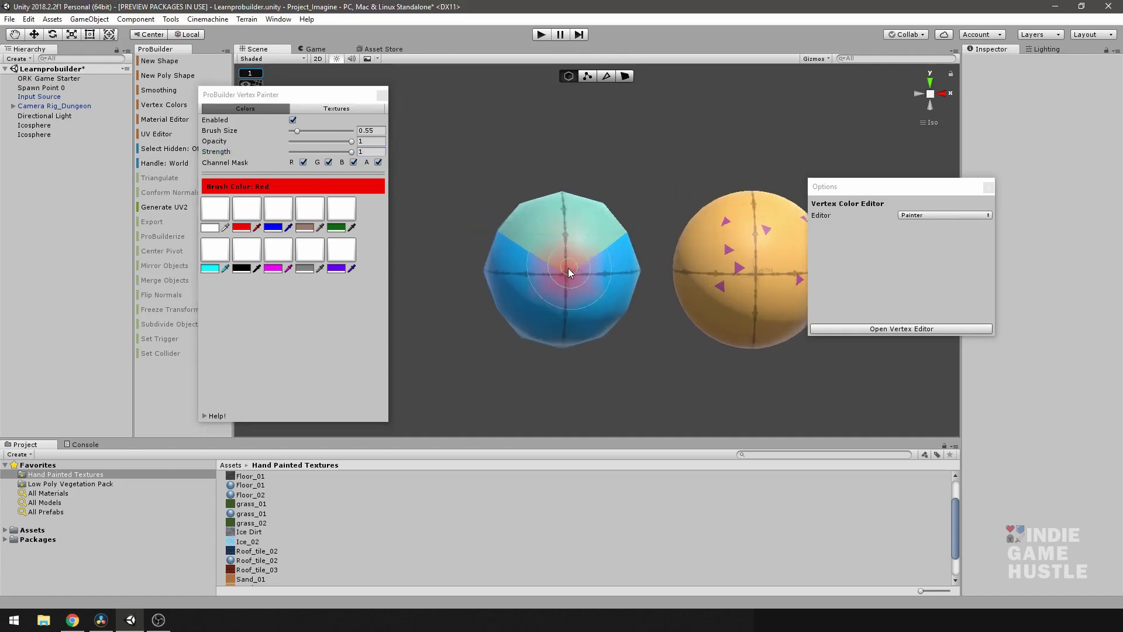
pyautogui.scroll(1, 568, 268)
pyautogui.keyDown('alt'); pyautogui.moveTo(568, 269); pyautogui.dragTo(567, 263); pyautogui.keyUp('alt')
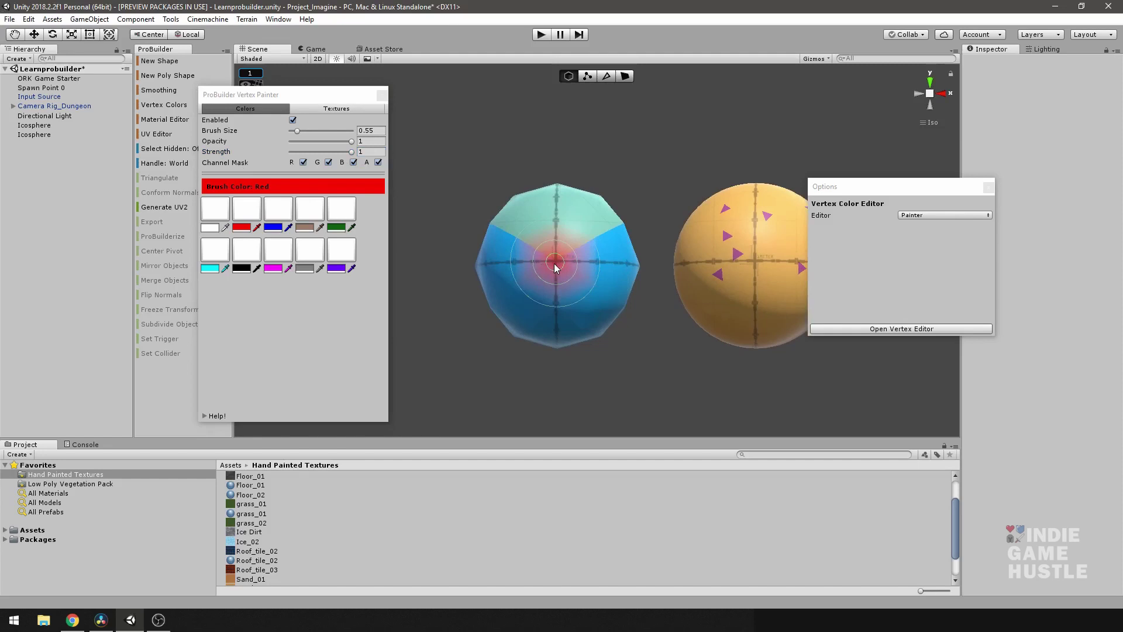
pyautogui.moveTo(557, 268)
pyautogui.mouseDown()
pyautogui.moveTo(536, 241)
pyautogui.moveTo(567, 251)
pyautogui.moveTo(554, 269)
pyautogui.mouseUp()
pyautogui.moveTo(550, 265)
pyautogui.mouseDown()
pyautogui.moveTo(574, 263)
pyautogui.moveTo(574, 306)
pyautogui.moveTo(592, 321)
pyautogui.moveTo(534, 243)
pyautogui.moveTo(546, 258)
pyautogui.moveTo(458, 193)
pyautogui.moveTo(525, 220)
pyautogui.mouseUp()
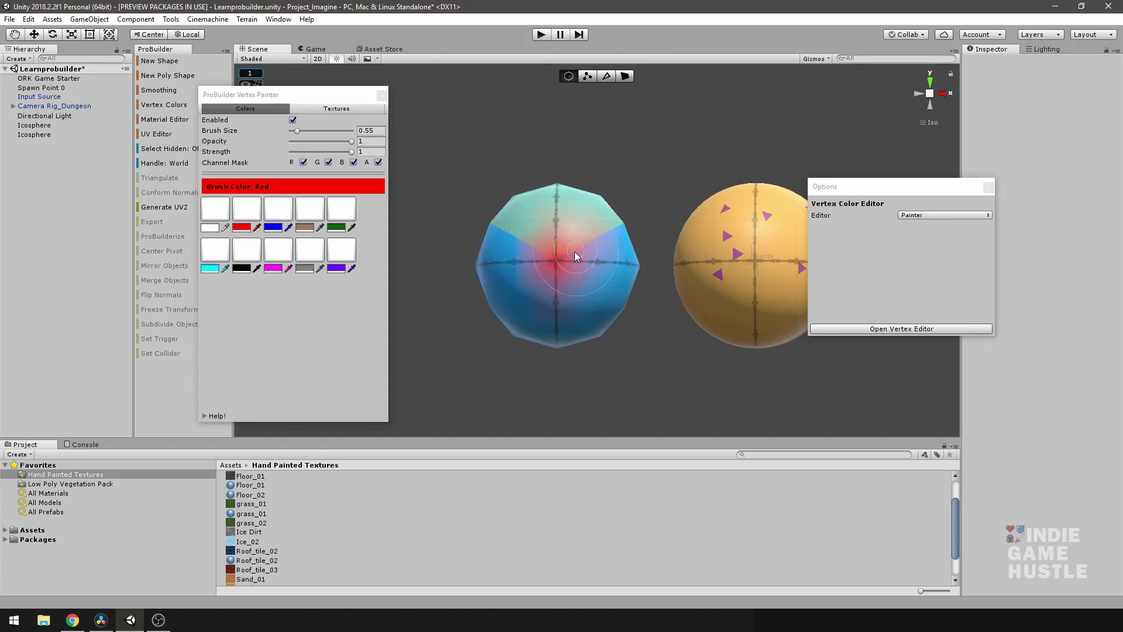
pyautogui.keyDown('alt'); pyautogui.moveTo(590, 243); pyautogui.dragTo(536, 274); pyautogui.keyUp('alt')
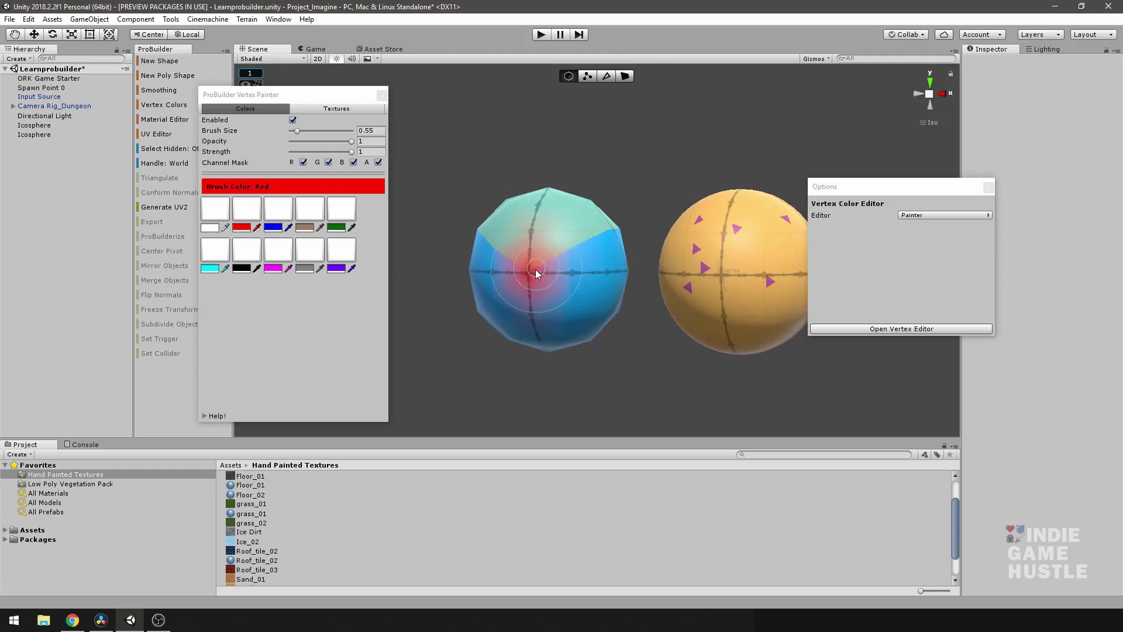
pyautogui.click(575, 251)
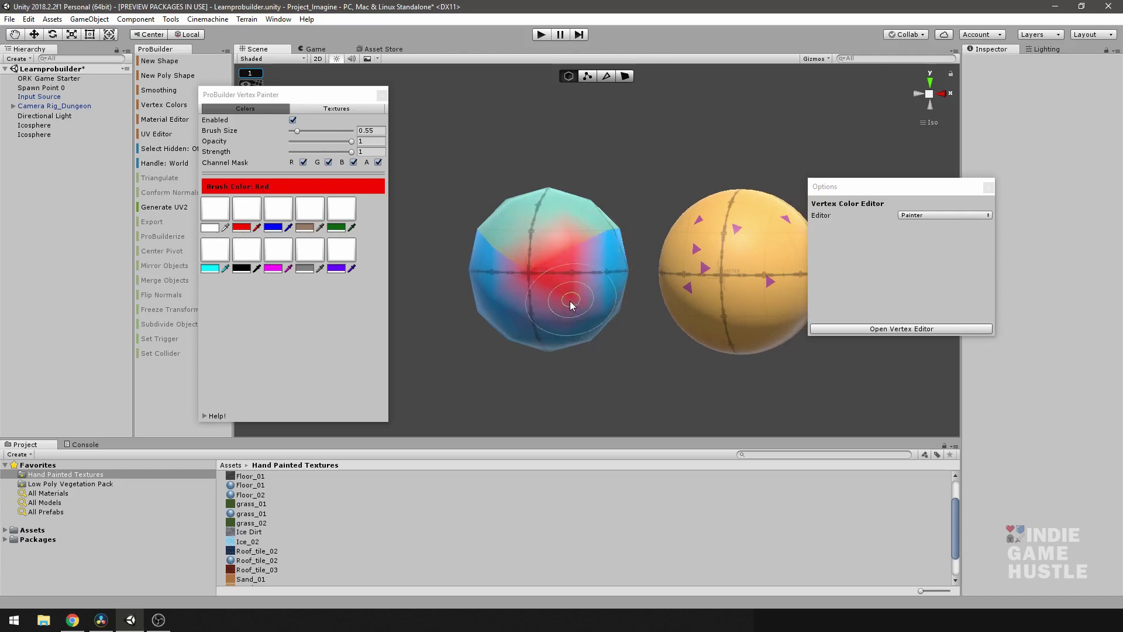
pyautogui.moveTo(647, 322)
pyautogui.keyDown('alt'); pyautogui.mouseDown()
pyautogui.moveTo(609, 263)
pyautogui.moveTo(637, 296)
pyautogui.moveTo(588, 264)
pyautogui.moveTo(576, 214)
pyautogui.moveTo(538, 221)
pyautogui.moveTo(520, 240)
pyautogui.moveTo(532, 288)
pyautogui.moveTo(554, 303)
pyautogui.moveTo(604, 296)
pyautogui.moveTo(624, 278)
pyautogui.moveTo(615, 239)
pyautogui.moveTo(572, 220)
pyautogui.moveTo(532, 230)
pyautogui.moveTo(519, 253)
pyautogui.moveTo(552, 324)
pyautogui.moveTo(521, 300)
pyautogui.moveTo(595, 318)
pyautogui.moveTo(620, 305)
pyautogui.moveTo(447, 260)
pyautogui.moveTo(626, 263)
pyautogui.moveTo(544, 263)
pyautogui.mouseUp(); pyautogui.keyUp('alt')
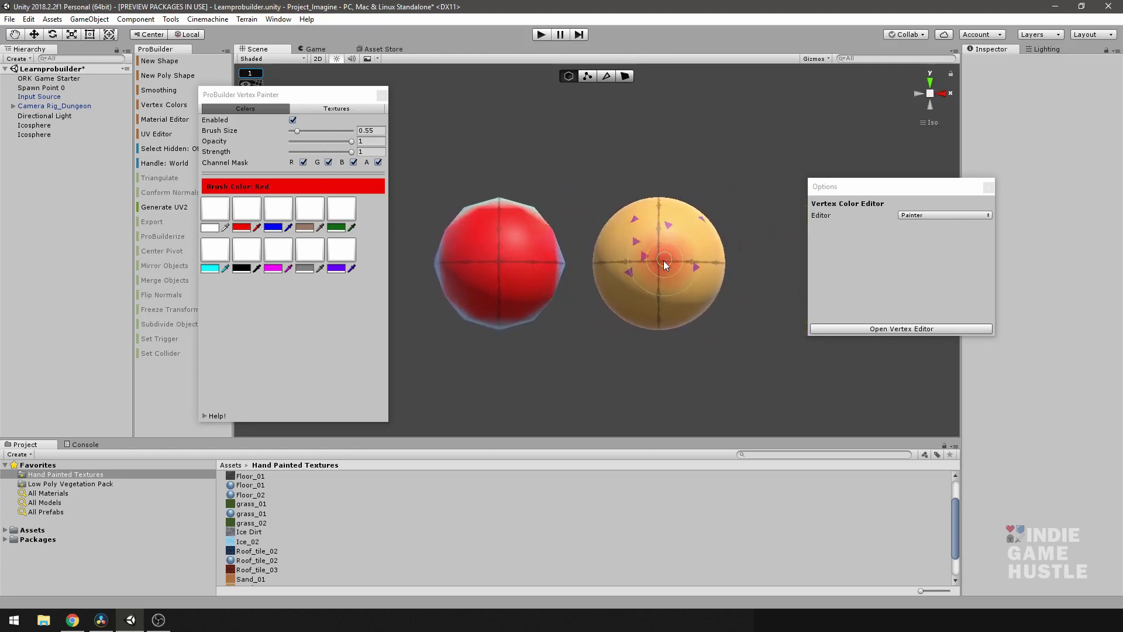
# Step: Paint the front of the smooth icosphere red, leaving its outer rim orange
pyautogui.scroll(3, 673, 254)
pyautogui.moveTo(687, 252)
pyautogui.mouseDown()
pyautogui.moveTo(679, 286)
pyautogui.moveTo(690, 251)
pyautogui.moveTo(682, 272)
pyautogui.moveTo(672, 239)
pyautogui.moveTo(652, 276)
pyautogui.moveTo(706, 266)
pyautogui.moveTo(671, 228)
pyautogui.mouseUp()
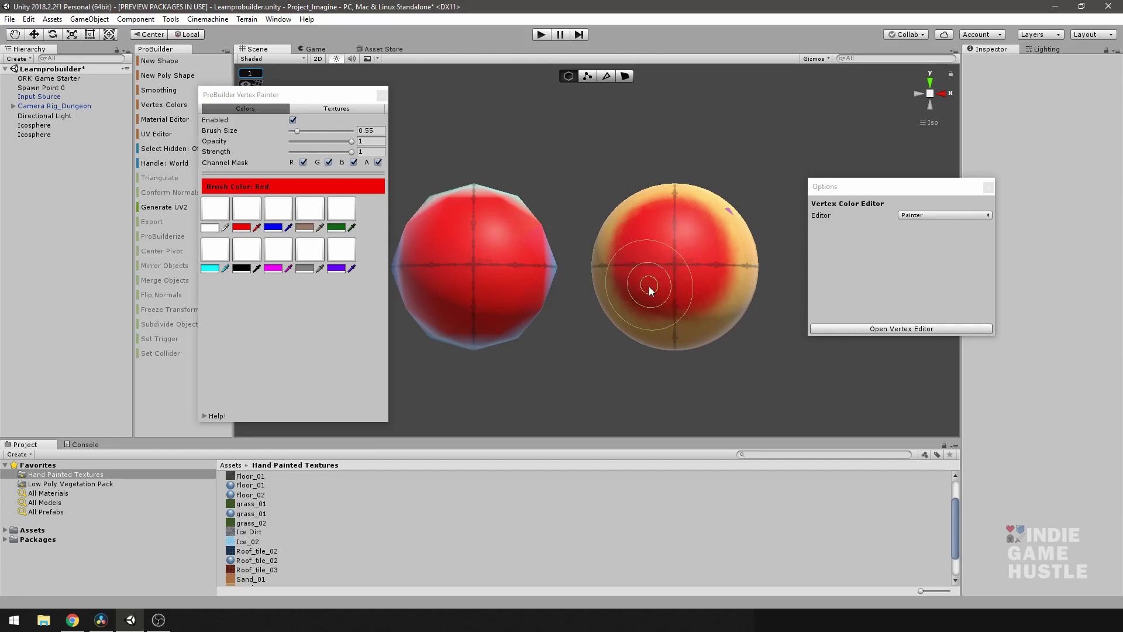
pyautogui.moveTo(704, 286); pyautogui.dragTo(706, 232)
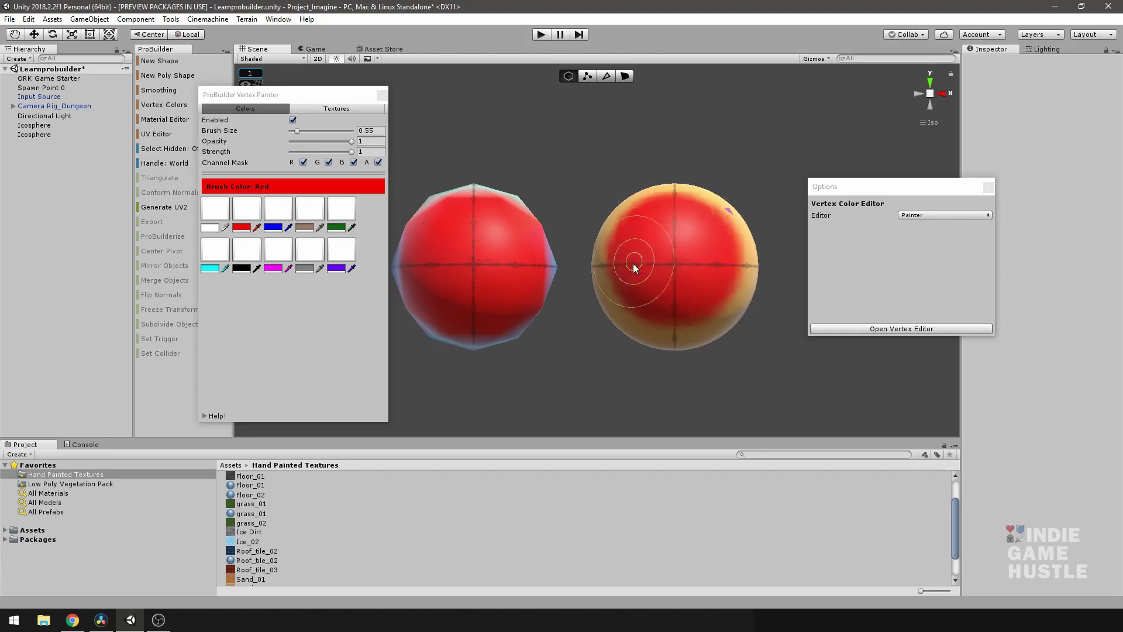
pyautogui.moveTo(634, 268)
pyautogui.mouseDown()
pyautogui.moveTo(673, 313)
pyautogui.moveTo(720, 283)
pyautogui.moveTo(710, 230)
pyautogui.moveTo(649, 228)
pyautogui.moveTo(640, 261)
pyautogui.moveTo(650, 301)
pyautogui.moveTo(710, 306)
pyautogui.moveTo(690, 289)
pyautogui.mouseUp()
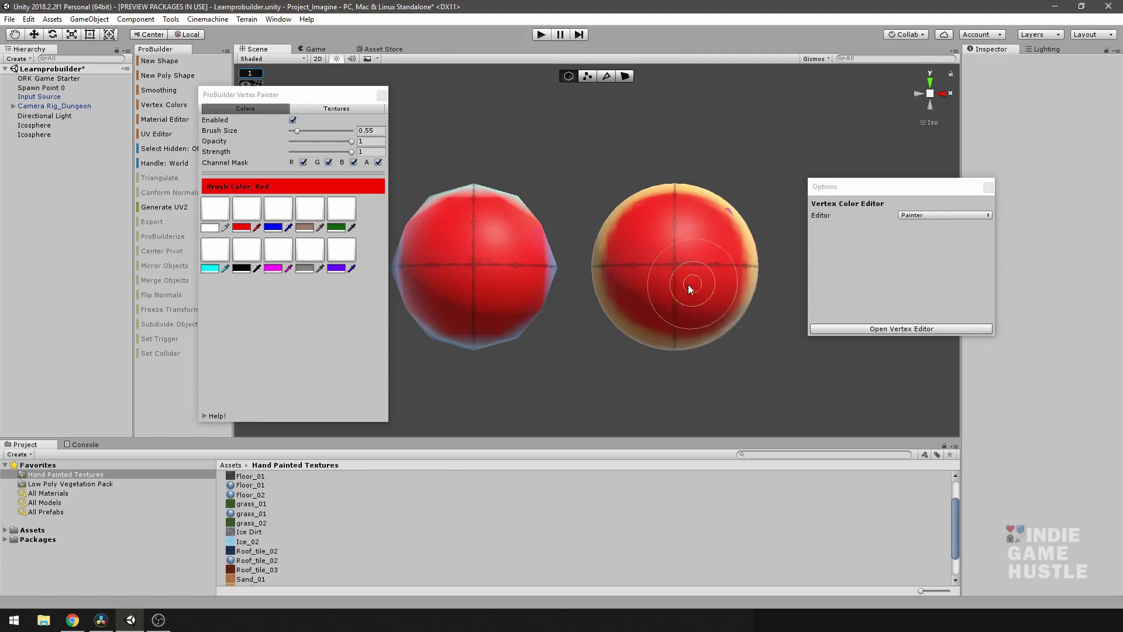
pyautogui.scroll(-5, 688, 286)
pyautogui.moveTo(665, 270); pyautogui.dragTo(692, 264, button='middle')
pyautogui.keyDown('alt'); pyautogui.moveTo(691, 264); pyautogui.dragTo(695, 281); pyautogui.keyUp('alt')
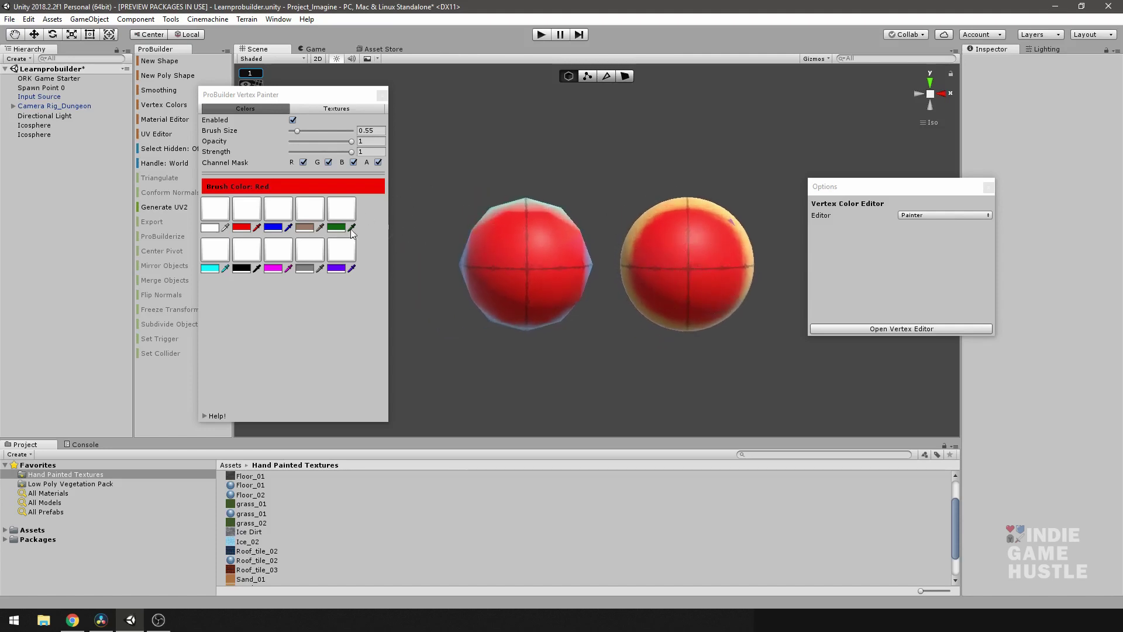
# Step: Paint the top of the low-poly icosphere blue and reduce the brush size to about 0.417
pyautogui.click(288, 211)
pyautogui.moveTo(530, 222)
pyautogui.keyDown('alt'); pyautogui.mouseDown()
pyautogui.moveTo(541, 263)
pyautogui.moveTo(526, 225)
pyautogui.moveTo(541, 202)
pyautogui.mouseUp(); pyautogui.keyUp('alt')
pyautogui.moveTo(524, 242); pyautogui.dragTo(517, 248)
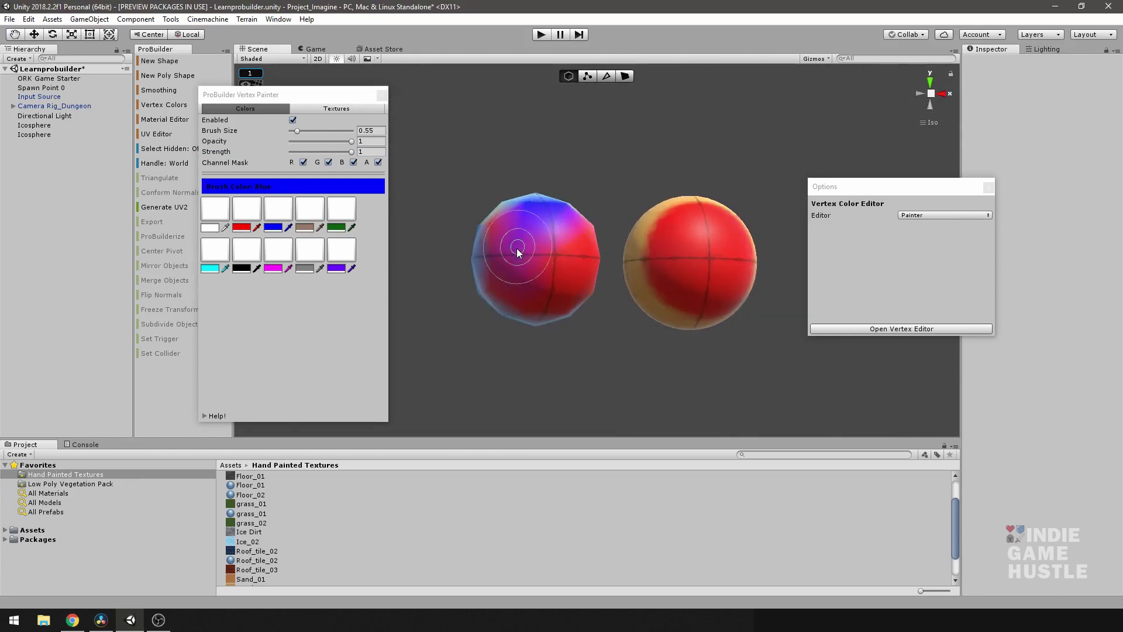
pyautogui.keyDown('ctrl'); pyautogui.scroll(-3, 517, 250); pyautogui.keyUp('ctrl')
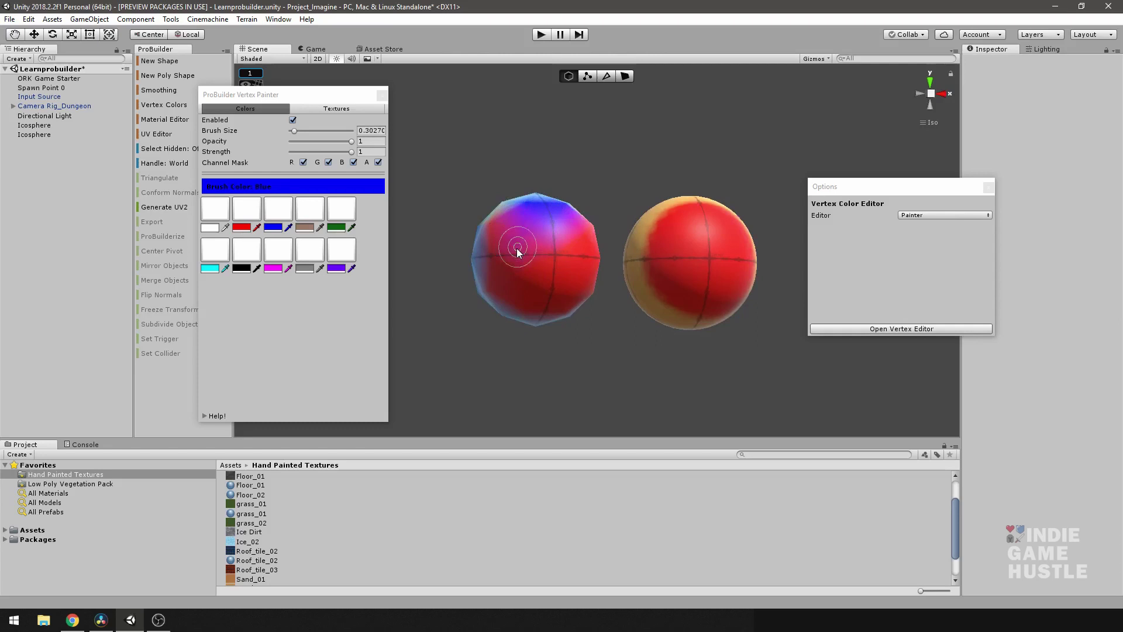
pyautogui.keyDown('ctrl'); pyautogui.scroll(2, 518, 251); pyautogui.keyUp('ctrl')
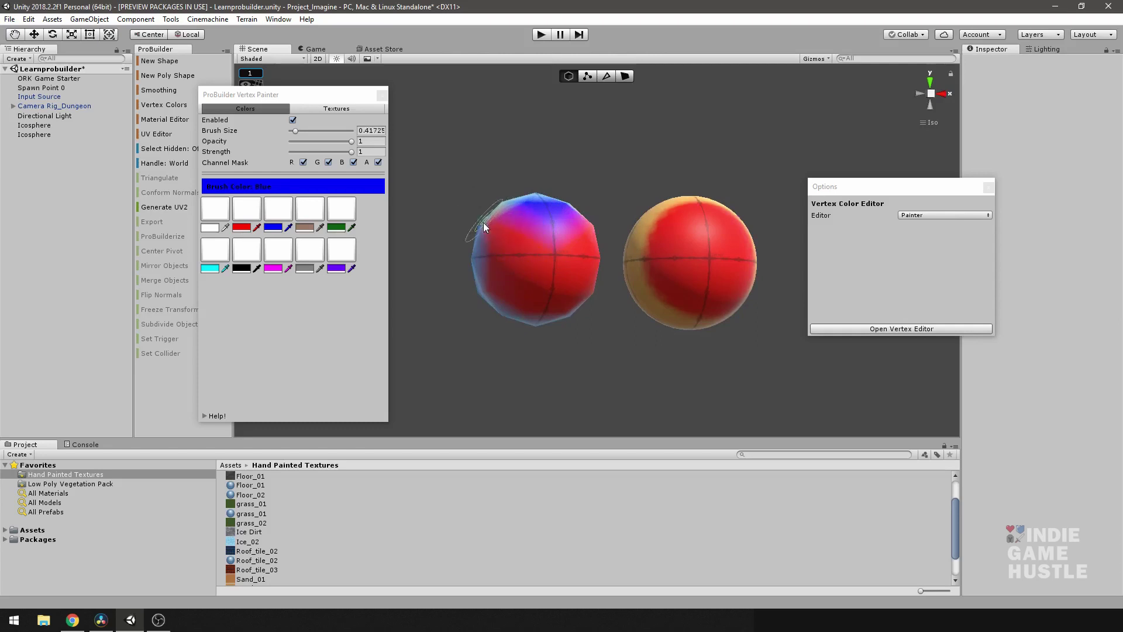
# Step: Paint blue over the sides of the low-poly icosphere and around the red area of the smooth one
pyautogui.moveTo(495, 235)
pyautogui.mouseDown()
pyautogui.moveTo(509, 300)
pyautogui.moveTo(554, 316)
pyautogui.moveTo(535, 251)
pyautogui.moveTo(479, 237)
pyautogui.mouseUp()
pyautogui.moveTo(506, 298)
pyautogui.mouseDown()
pyautogui.moveTo(544, 304)
pyautogui.moveTo(562, 255)
pyautogui.moveTo(557, 226)
pyautogui.moveTo(581, 321)
pyautogui.moveTo(615, 285)
pyautogui.mouseUp()
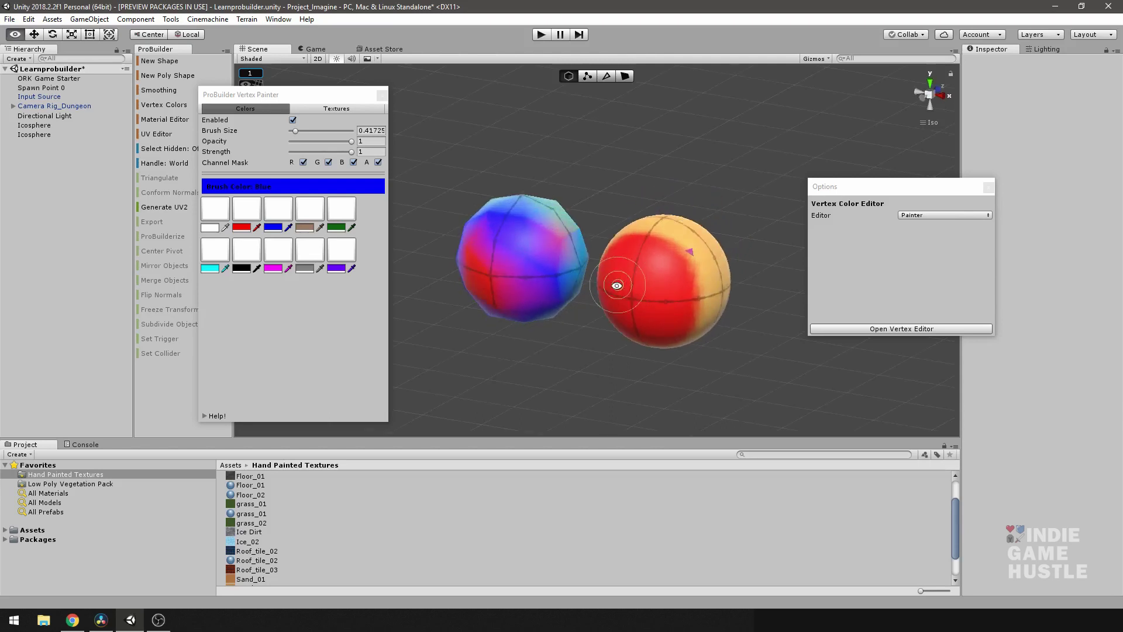
pyautogui.moveTo(676, 248)
pyautogui.mouseDown()
pyautogui.moveTo(691, 253)
pyautogui.moveTo(711, 296)
pyautogui.moveTo(704, 335)
pyautogui.moveTo(738, 215)
pyautogui.moveTo(715, 196)
pyautogui.moveTo(690, 221)
pyautogui.moveTo(668, 279)
pyautogui.moveTo(704, 293)
pyautogui.moveTo(606, 166)
pyautogui.moveTo(486, 166)
pyautogui.moveTo(624, 204)
pyautogui.mouseUp()
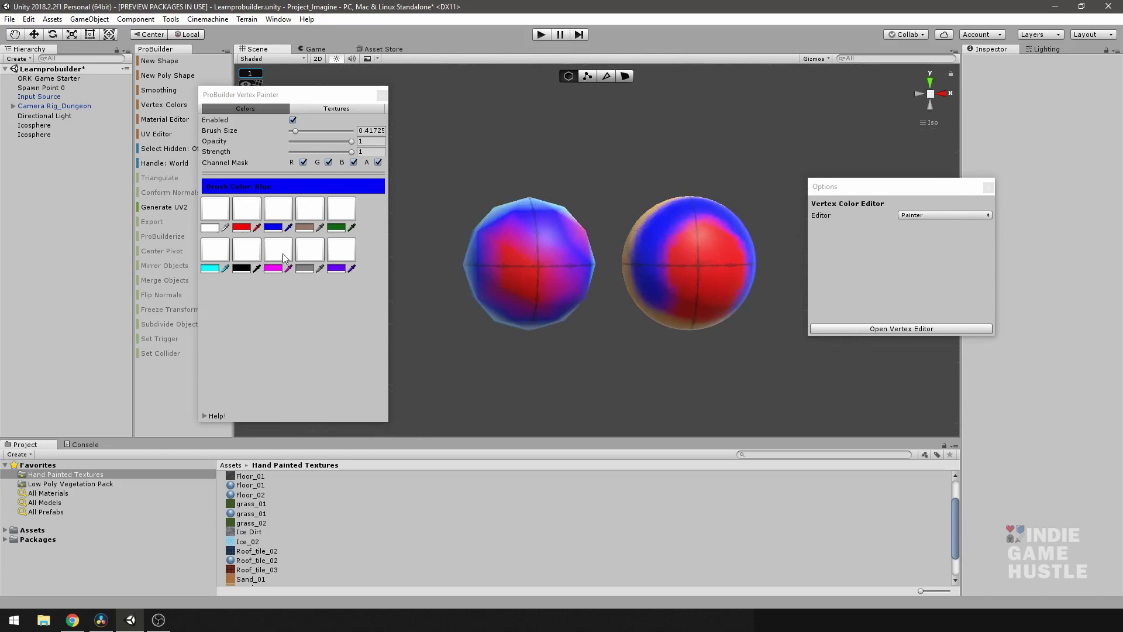
# Step: Paint Fuchsia over the center of the smooth icosphere and the front of the low-poly icosphere
pyautogui.click(283, 257)
pyautogui.keyDown('alt'); pyautogui.moveTo(719, 262); pyautogui.dragTo(689, 262); pyautogui.keyUp('alt')
pyautogui.moveTo(688, 261); pyautogui.dragTo(674, 269)
pyautogui.moveTo(500, 245)
pyautogui.mouseDown()
pyautogui.moveTo(532, 262)
pyautogui.moveTo(532, 250)
pyautogui.moveTo(449, 260)
pyautogui.moveTo(524, 304)
pyautogui.moveTo(511, 232)
pyautogui.mouseUp()
# Step: Paint the top and upper edges of the low-poly icosphere with Aqua
pyautogui.click(215, 250)
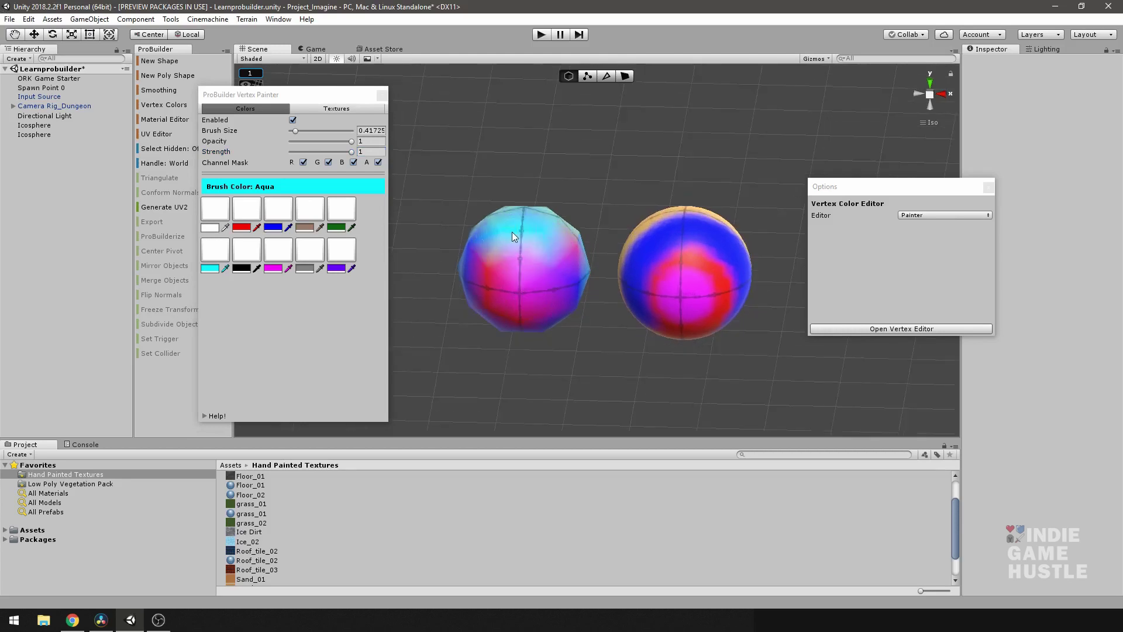
pyautogui.keyDown('alt'); pyautogui.moveTo(588, 272); pyautogui.dragTo(737, 271); pyautogui.keyUp('alt')
pyautogui.moveTo(546, 254)
pyautogui.keyDown('alt'); pyautogui.mouseDown()
pyautogui.moveTo(599, 247)
pyautogui.moveTo(585, 269)
pyautogui.moveTo(630, 290)
pyautogui.moveTo(591, 279)
pyautogui.mouseUp(); pyautogui.keyUp('alt')
pyautogui.moveTo(592, 279); pyautogui.dragTo(596, 268, button='middle')
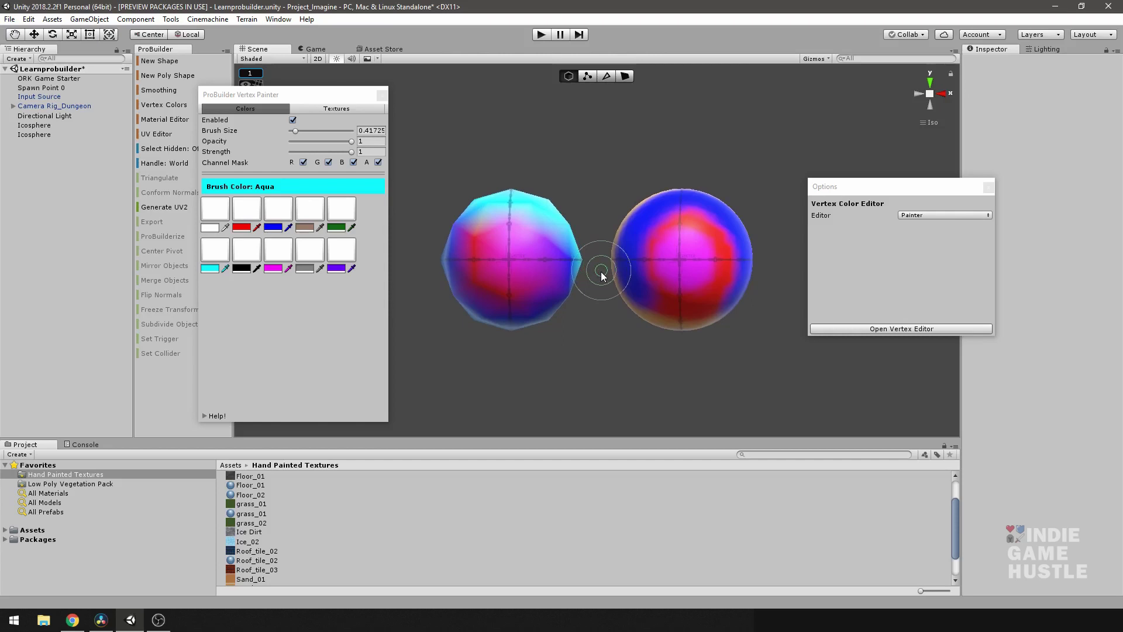
pyautogui.scroll(-5, 606, 262)
pyautogui.scroll(5, 606, 262)
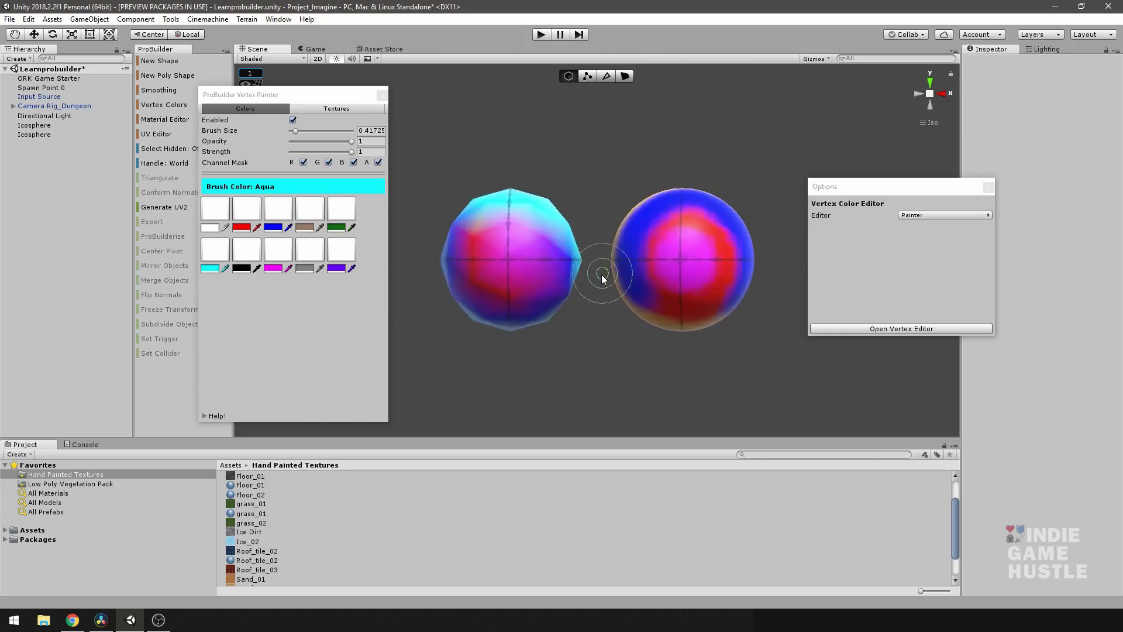
pyautogui.scroll(1, 606, 269)
pyautogui.scroll(-3, 602, 275)
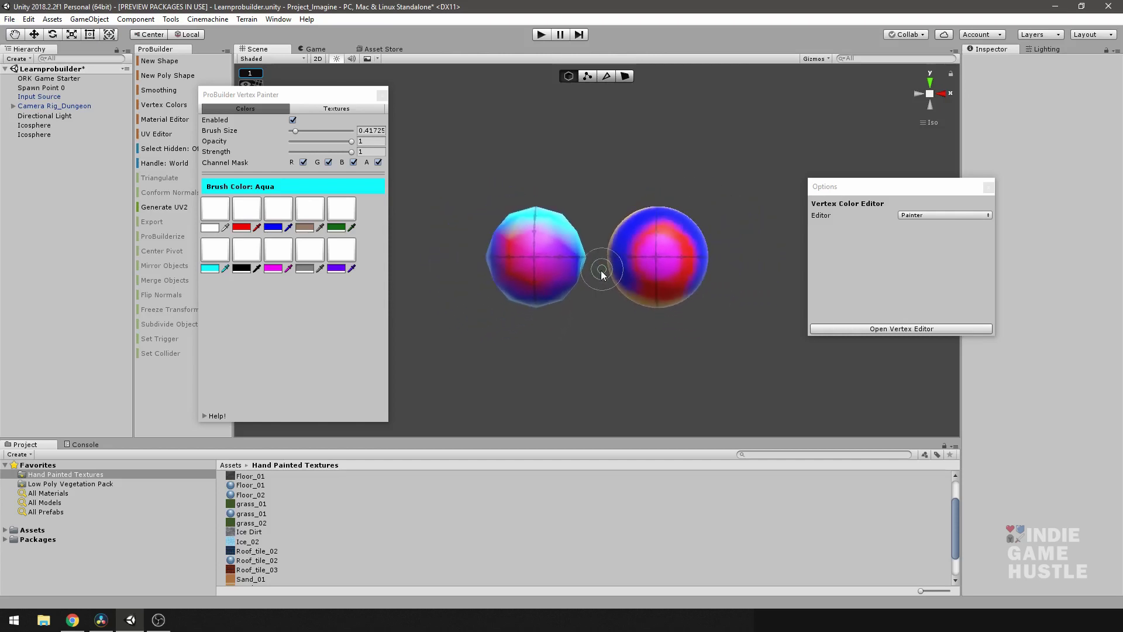
pyautogui.moveTo(595, 264); pyautogui.dragTo(609, 279, button='middle')
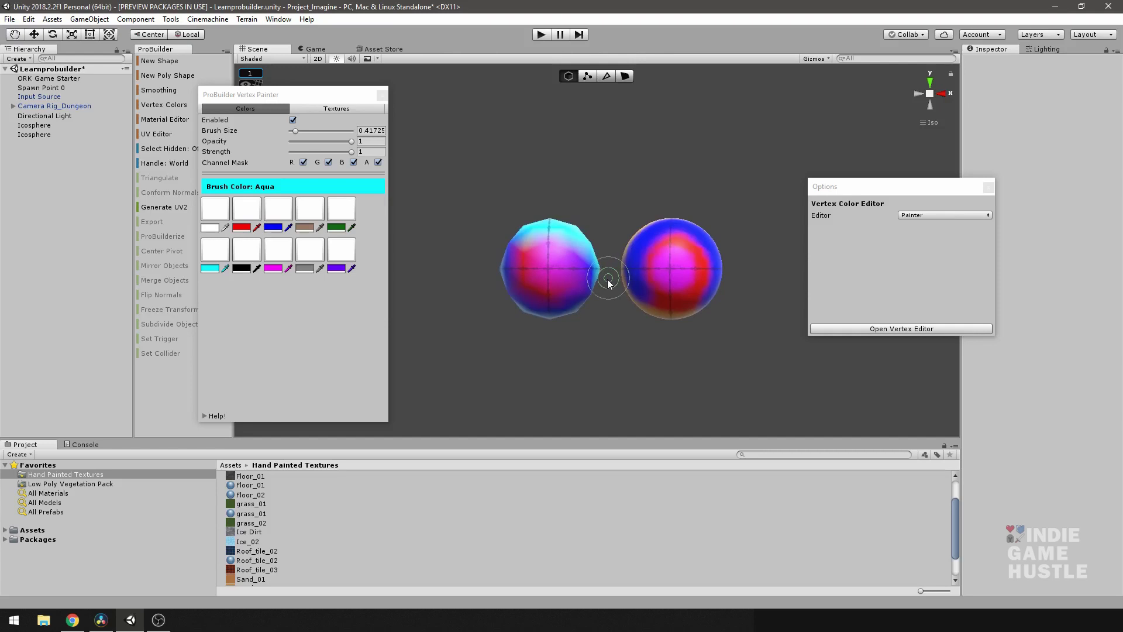
# Step: Paint the tops of both icospheres Deep Green with the brush size enlarged to about 1.31
pyautogui.click(343, 211)
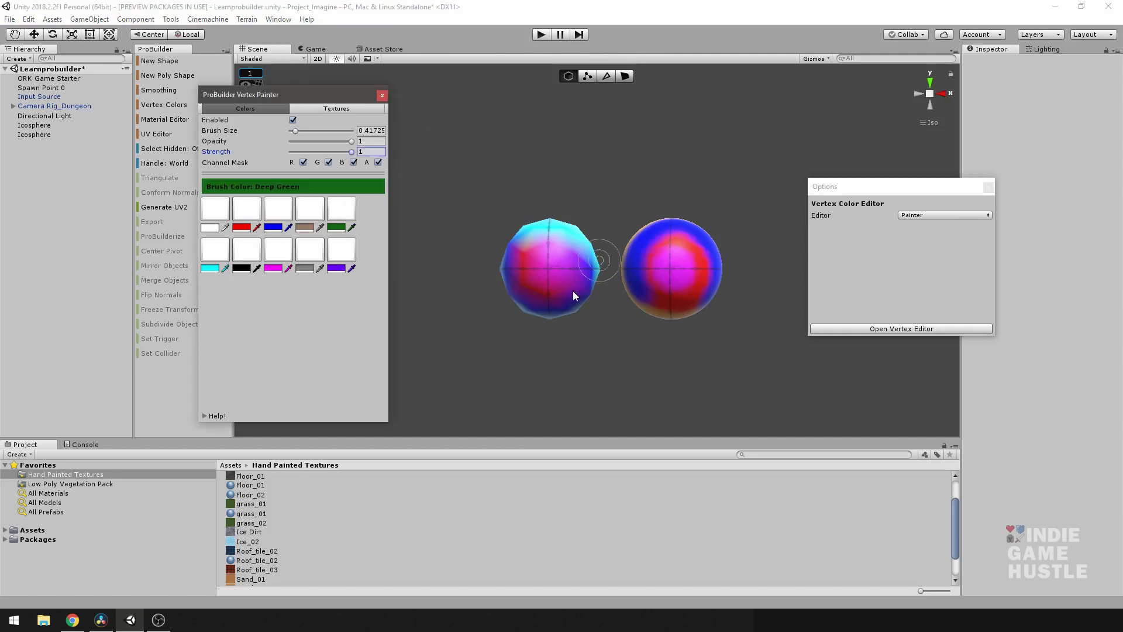
pyautogui.keyDown('alt'); pyautogui.moveTo(521, 182); pyautogui.dragTo(577, 265); pyautogui.keyUp('alt')
pyautogui.keyDown('ctrl'); pyautogui.scroll(5, 571, 267); pyautogui.keyUp('ctrl')
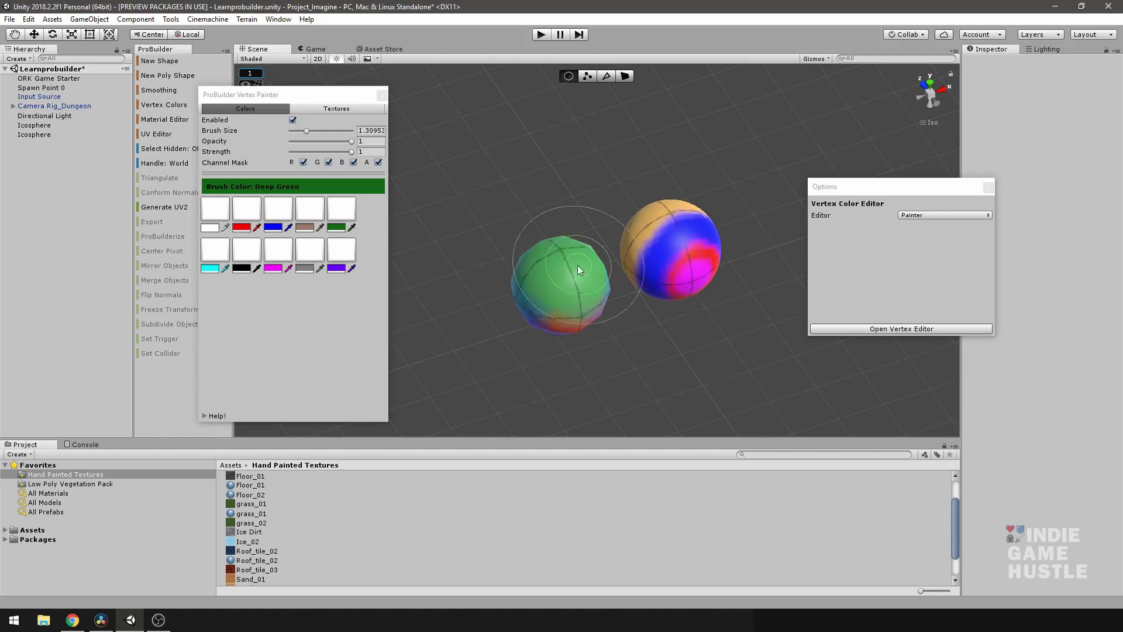
pyautogui.moveTo(643, 293)
pyautogui.keyDown('alt'); pyautogui.mouseDown()
pyautogui.moveTo(499, 185)
pyautogui.moveTo(618, 250)
pyautogui.moveTo(573, 255)
pyautogui.moveTo(630, 345)
pyautogui.mouseUp(); pyautogui.keyUp('alt')
pyautogui.moveTo(671, 240); pyautogui.dragTo(697, 236)
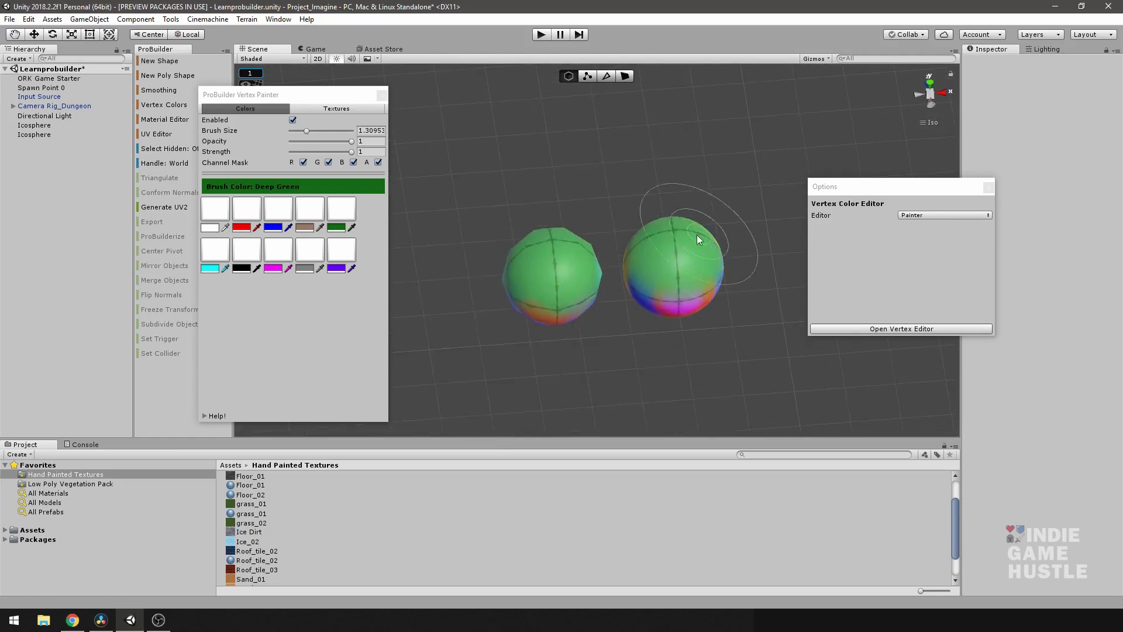
pyautogui.keyDown('alt'); pyautogui.moveTo(711, 275); pyautogui.dragTo(673, 175); pyautogui.keyUp('alt')
pyautogui.keyDown('alt'); pyautogui.moveTo(572, 250); pyautogui.dragTo(569, 191); pyautogui.keyUp('alt')
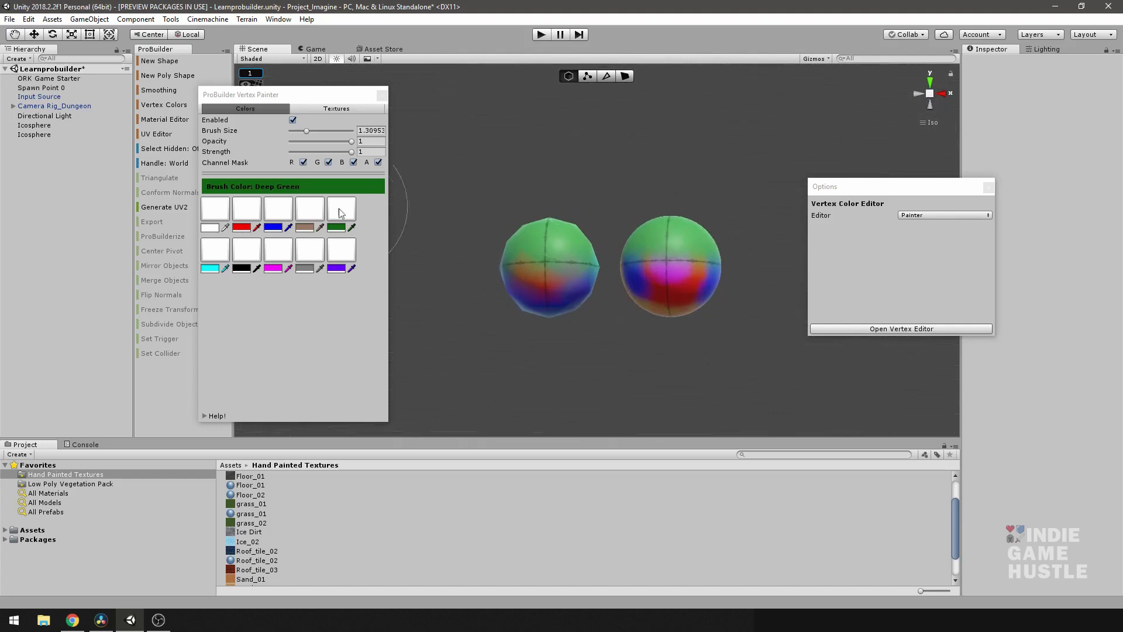
# Step: Paint the lower half of the low-poly icosphere with Beaver, reducing the brush size to about 0.564
pyautogui.click(312, 228)
pyautogui.moveTo(548, 271)
pyautogui.keyDown('alt'); pyautogui.mouseDown()
pyautogui.moveTo(549, 231)
pyautogui.moveTo(567, 286)
pyautogui.moveTo(614, 276)
pyautogui.moveTo(574, 258)
pyautogui.moveTo(657, 343)
pyautogui.moveTo(648, 265)
pyautogui.mouseUp(); pyautogui.keyUp('alt')
pyautogui.scroll(-4, 549, 241)
pyautogui.keyDown('ctrl'); pyautogui.scroll(-5, 549, 241); pyautogui.keyUp('ctrl')
pyautogui.scroll(6, 648, 261)
pyautogui.moveTo(646, 267); pyautogui.dragTo(614, 255, button='middle')
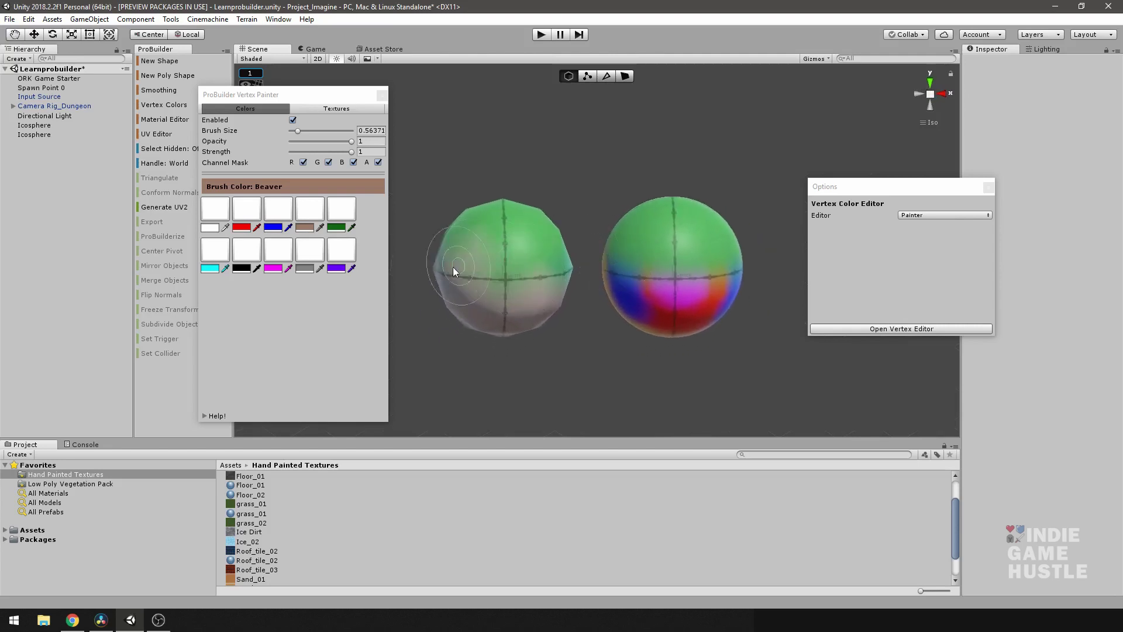
# Step: Paint a large Fuchsia patch on the front center of the smooth icosphere
pyautogui.click(274, 252)
pyautogui.moveTo(678, 263)
pyautogui.mouseDown()
pyautogui.moveTo(673, 293)
pyautogui.moveTo(720, 313)
pyautogui.moveTo(553, 287)
pyautogui.moveTo(700, 283)
pyautogui.moveTo(638, 292)
pyautogui.moveTo(690, 315)
pyautogui.moveTo(807, 279)
pyautogui.moveTo(653, 265)
pyautogui.moveTo(657, 254)
pyautogui.moveTo(582, 258)
pyautogui.moveTo(761, 246)
pyautogui.moveTo(749, 244)
pyautogui.moveTo(552, 275)
pyautogui.moveTo(629, 285)
pyautogui.moveTo(627, 275)
pyautogui.mouseUp()
pyautogui.scroll(-6, 620, 287)
pyautogui.scroll(-6, 638, 262)
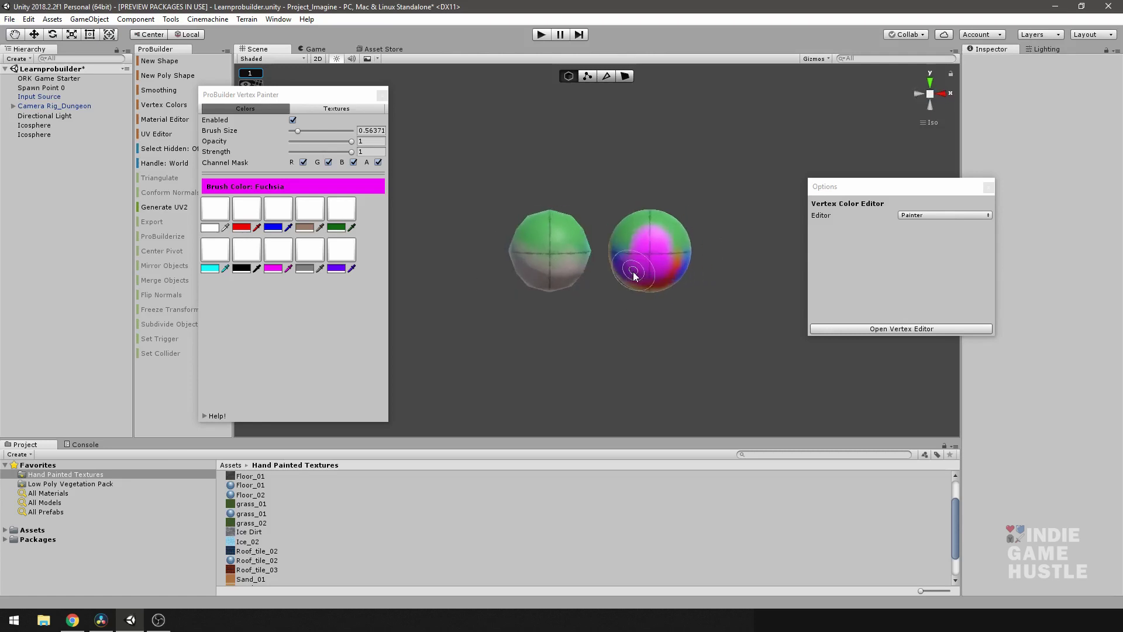
# Step: Reposition the Vertex Painter and Options windows around the two painted icospheres
pyautogui.moveTo(338, 95)
pyautogui.mouseDown()
pyautogui.moveTo(436, 92)
pyautogui.moveTo(416, 91)
pyautogui.mouseUp()
pyautogui.moveTo(851, 188); pyautogui.dragTo(854, 177)
pyautogui.keyDown('alt'); pyautogui.moveTo(532, 174); pyautogui.dragTo(609, 226); pyautogui.keyUp('alt')
pyautogui.scroll(2, 606, 264)
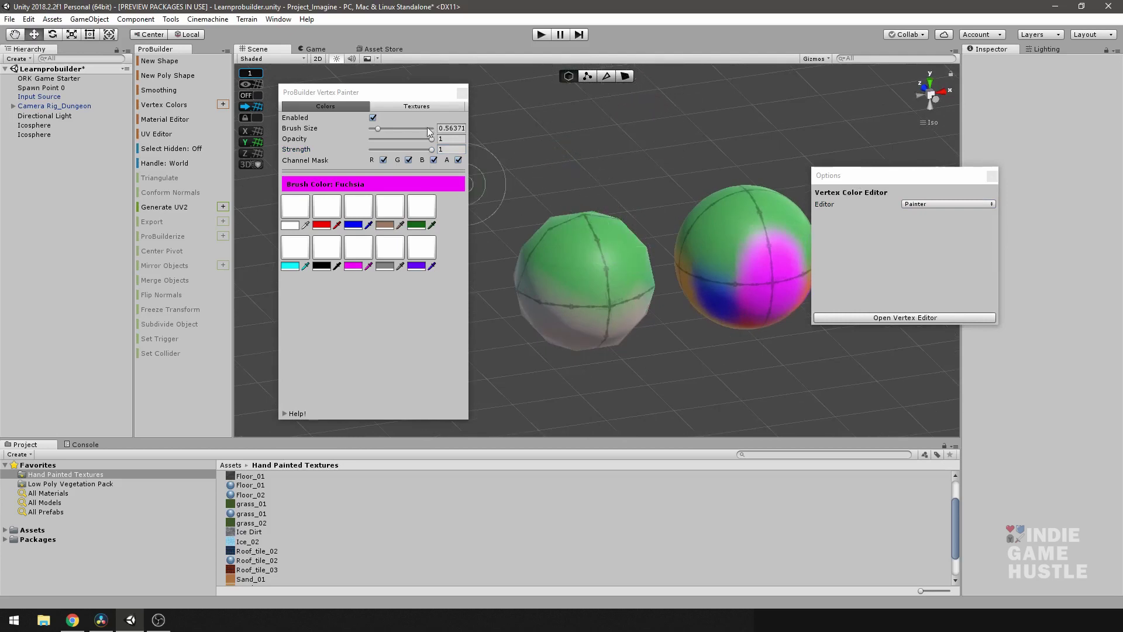
# Step: Close the Vertex Painter and select a single green face on the upper part of the low-poly icosphere in face selection mode
pyautogui.click(462, 92)
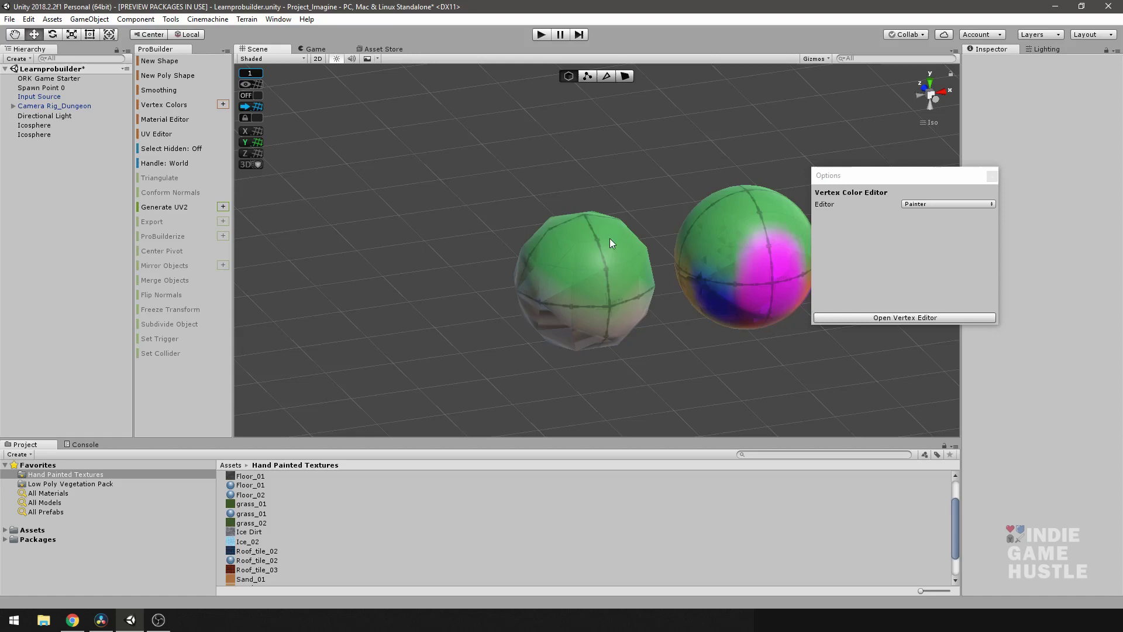
pyautogui.click(588, 248)
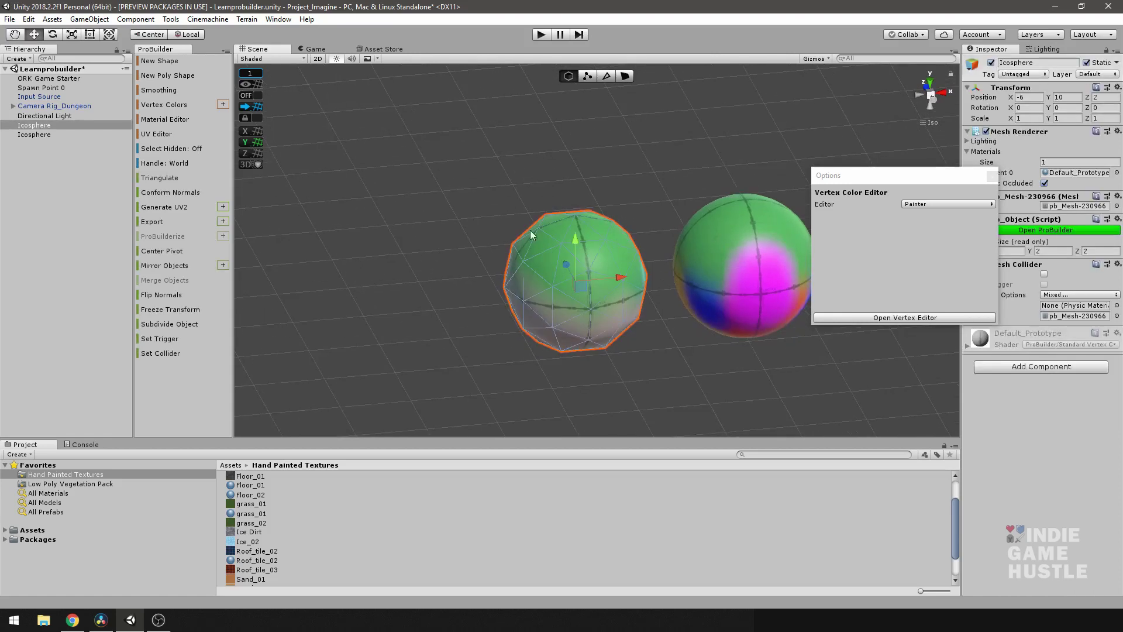
pyautogui.click(625, 76)
pyautogui.moveTo(582, 229)
pyautogui.keyDown('alt'); pyautogui.mouseDown()
pyautogui.moveTo(456, 263)
pyautogui.moveTo(566, 292)
pyautogui.moveTo(514, 358)
pyautogui.moveTo(612, 301)
pyautogui.moveTo(629, 194)
pyautogui.moveTo(594, 289)
pyautogui.moveTo(601, 224)
pyautogui.mouseUp(); pyautogui.keyUp('alt')
pyautogui.click(591, 258)
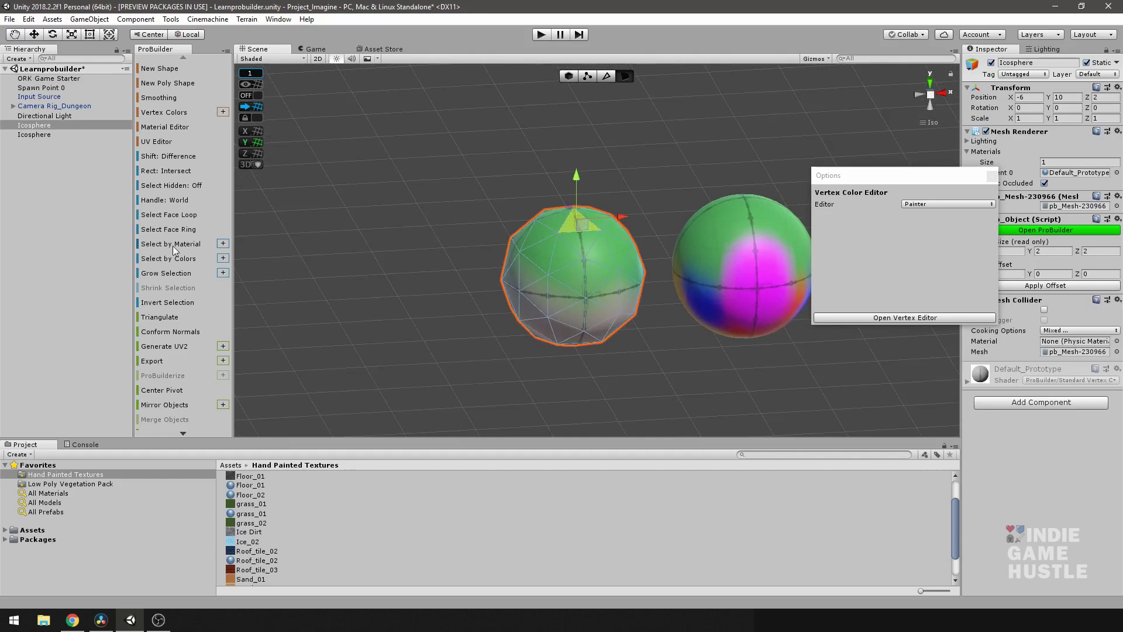
# Step: Open the Select by Colors options, move them clear of the spheres, and select the faces matching the green face's vertex color
pyautogui.click(223, 258)
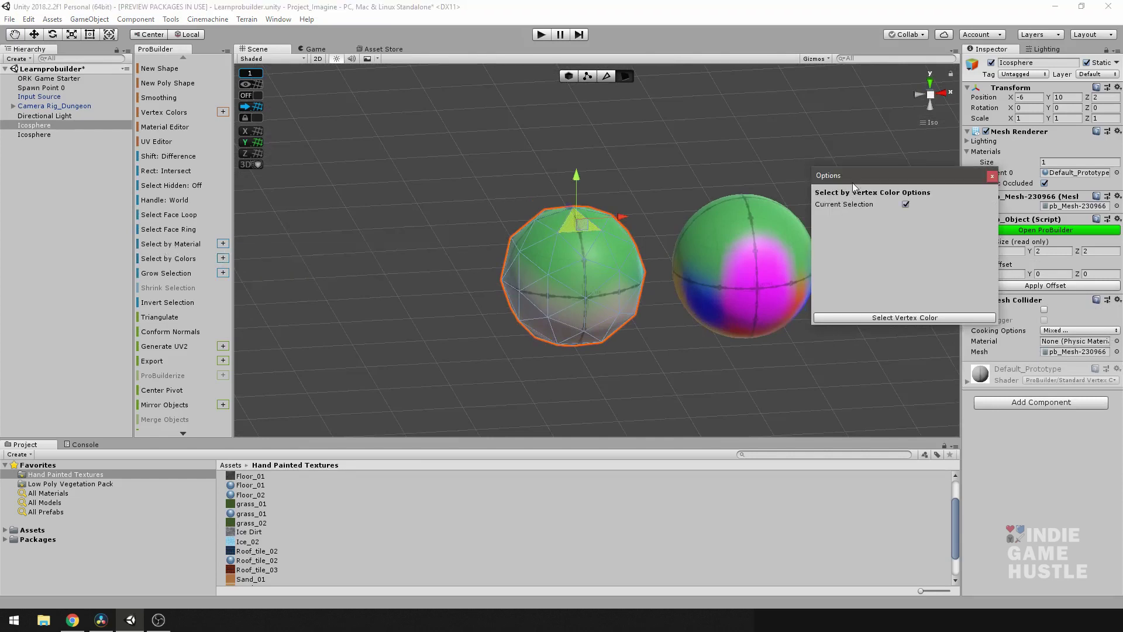
pyautogui.moveTo(854, 179); pyautogui.dragTo(914, 164)
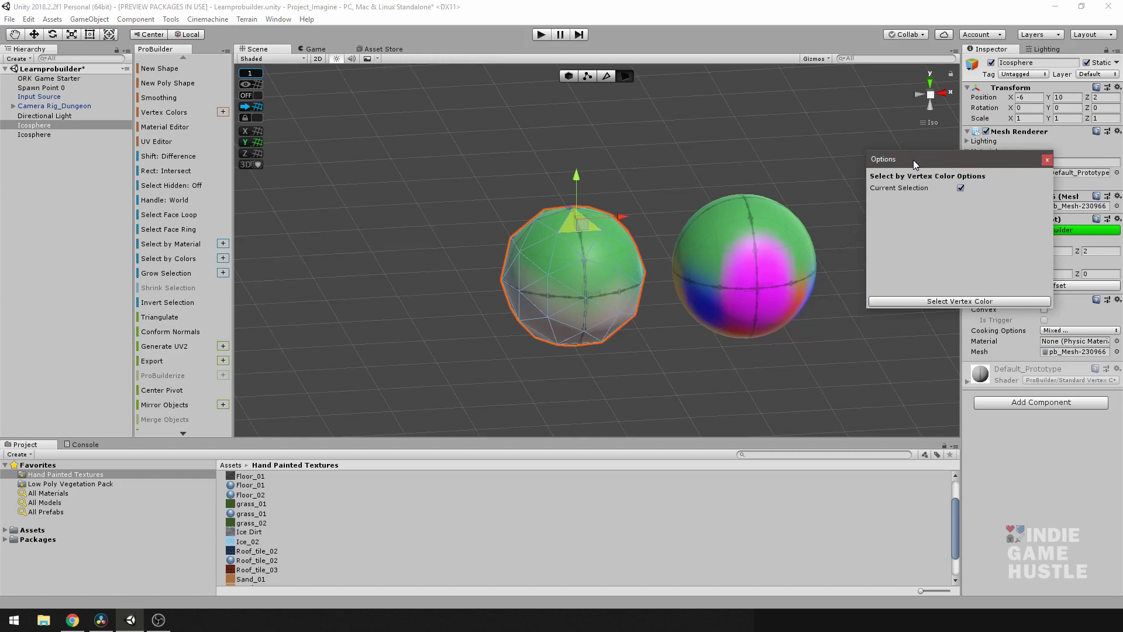
pyautogui.click(943, 301)
# Step: Select a brownish face on the low-poly icosphere's underside, extend the selection to faces matching its vertex color, and clear the selection after inspecting it
pyautogui.keyDown('alt'); pyautogui.moveTo(689, 347); pyautogui.dragTo(592, 233); pyautogui.keyUp('alt')
pyautogui.click(536, 269)
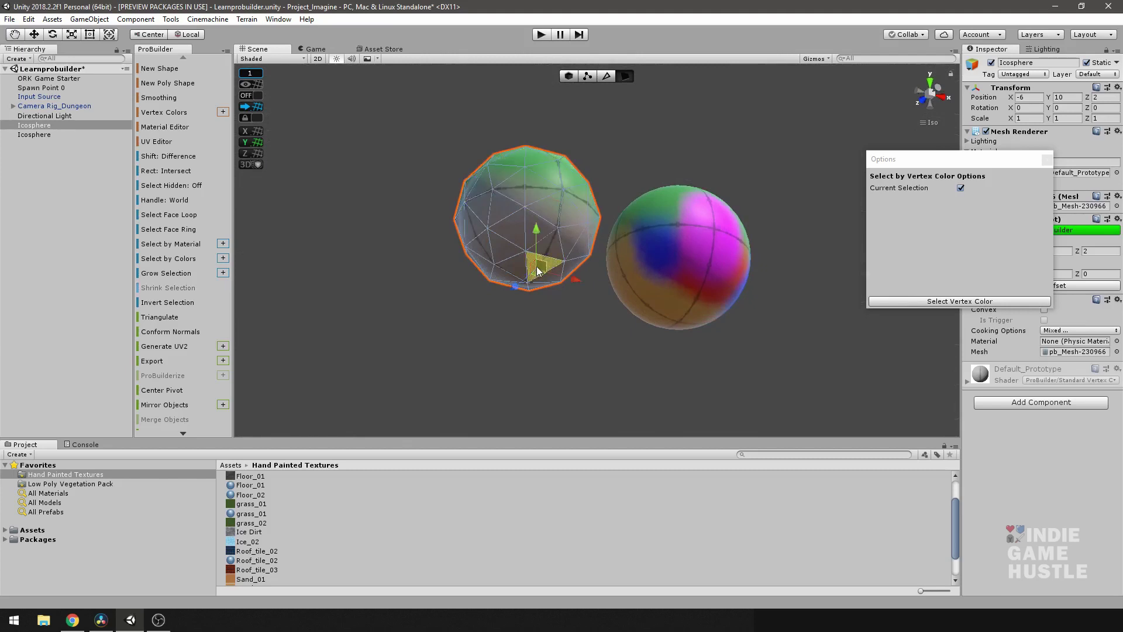
pyautogui.keyDown('alt'); pyautogui.moveTo(546, 329); pyautogui.dragTo(540, 275); pyautogui.keyUp('alt')
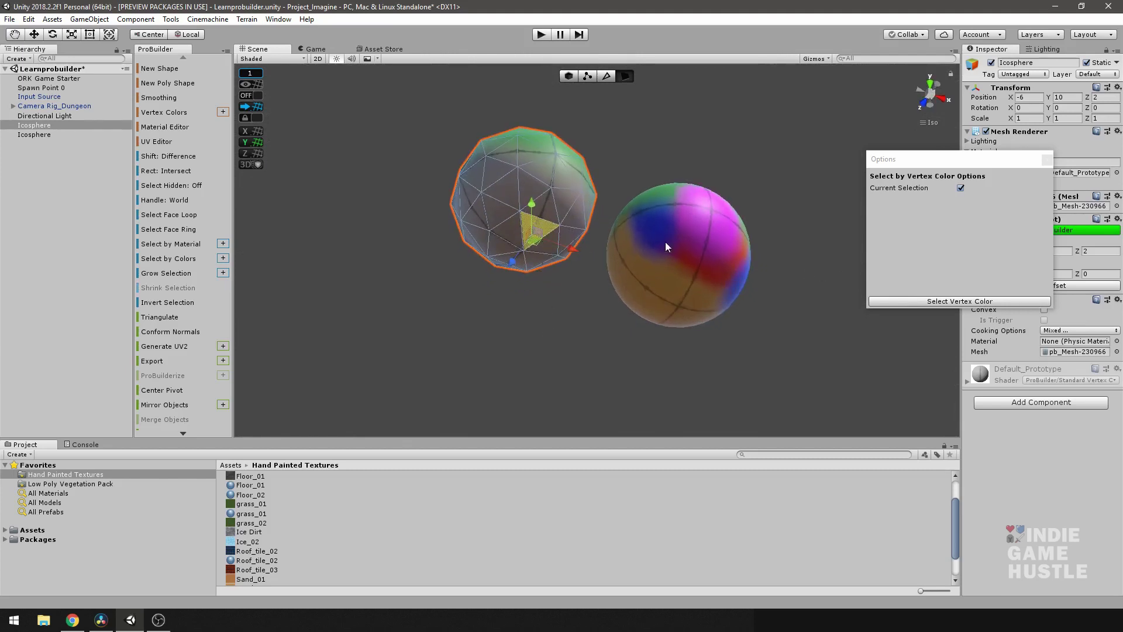
pyautogui.click(922, 302)
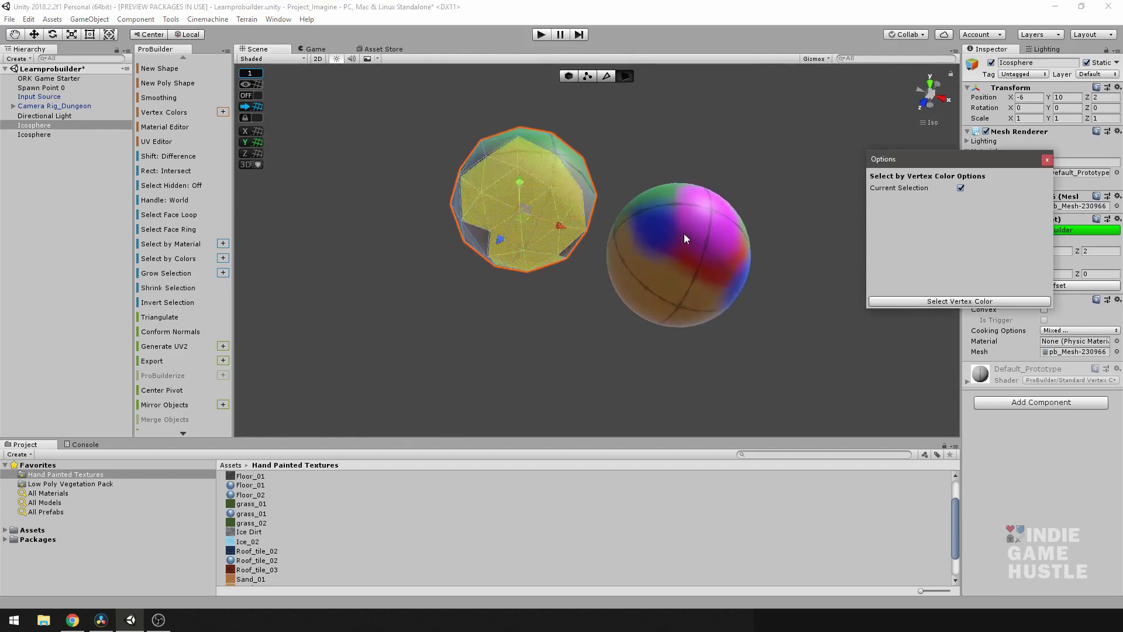
pyautogui.keyDown('alt'); pyautogui.moveTo(683, 234); pyautogui.dragTo(899, 305); pyautogui.keyUp('alt')
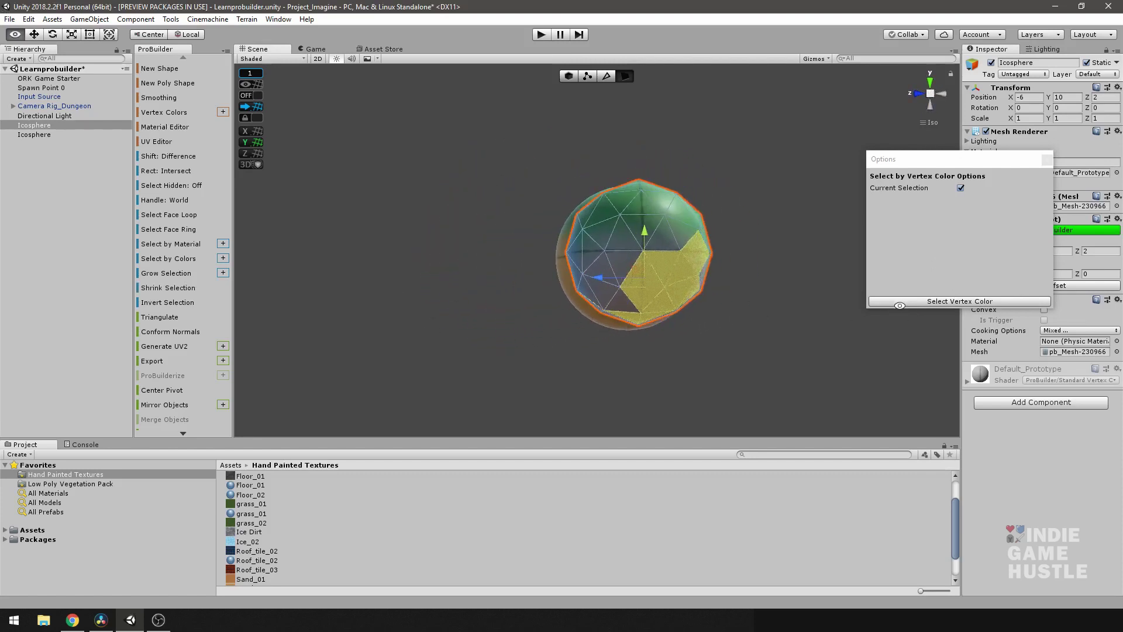
pyautogui.scroll(5, 584, 237)
pyautogui.keyDown('alt'); pyautogui.moveTo(592, 279); pyautogui.dragTo(470, 260); pyautogui.keyUp('alt')
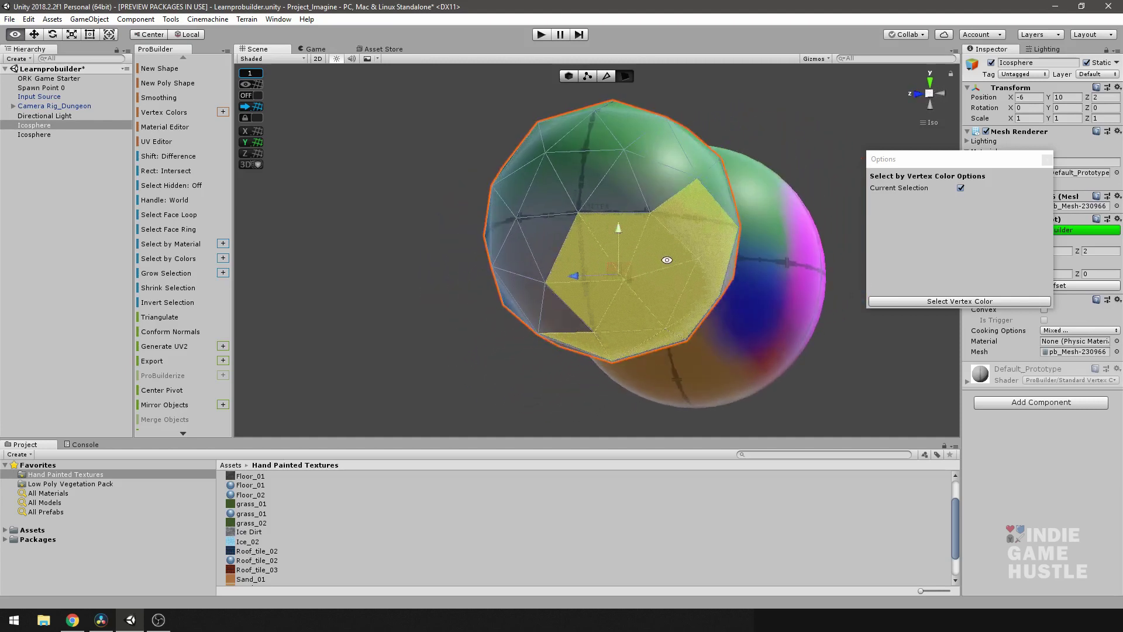
pyautogui.keyDown('alt'); pyautogui.moveTo(667, 260); pyautogui.dragTo(579, 214); pyautogui.keyUp('alt')
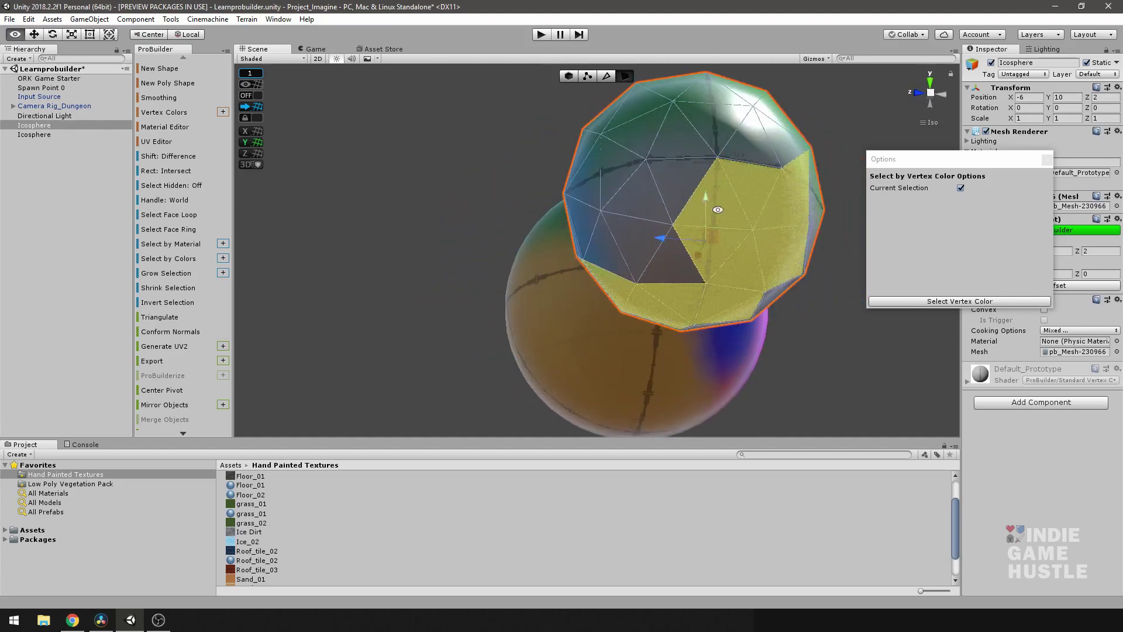
pyautogui.keyDown('alt'); pyautogui.moveTo(770, 177); pyautogui.dragTo(517, 215); pyautogui.keyUp('alt')
pyautogui.scroll(-4, 518, 214)
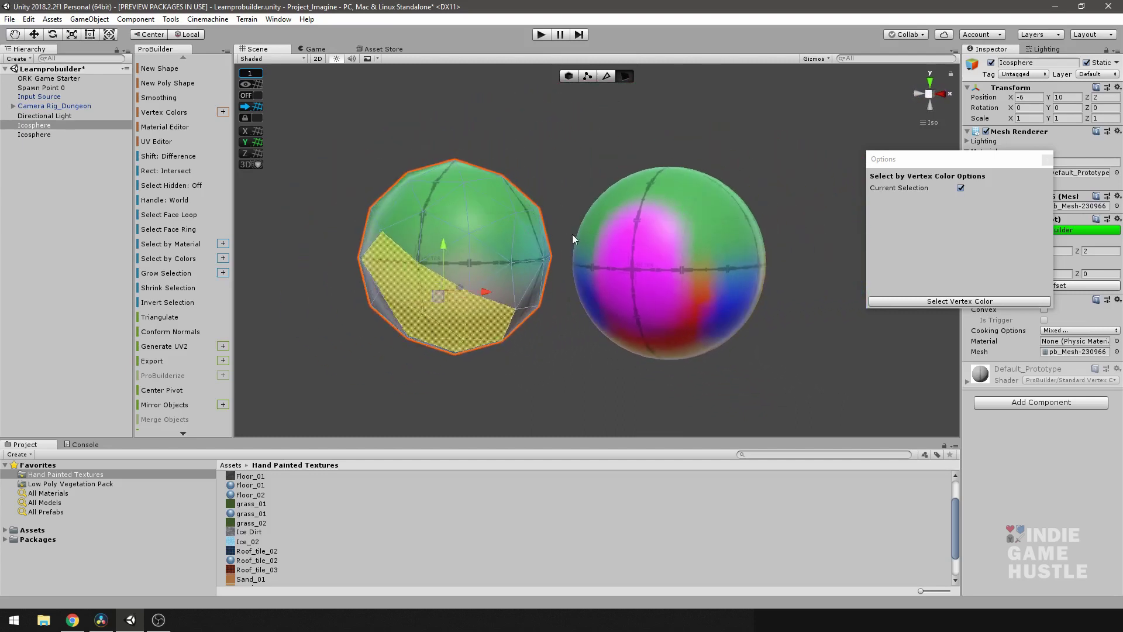
pyautogui.click(668, 252)
pyautogui.click(770, 303)
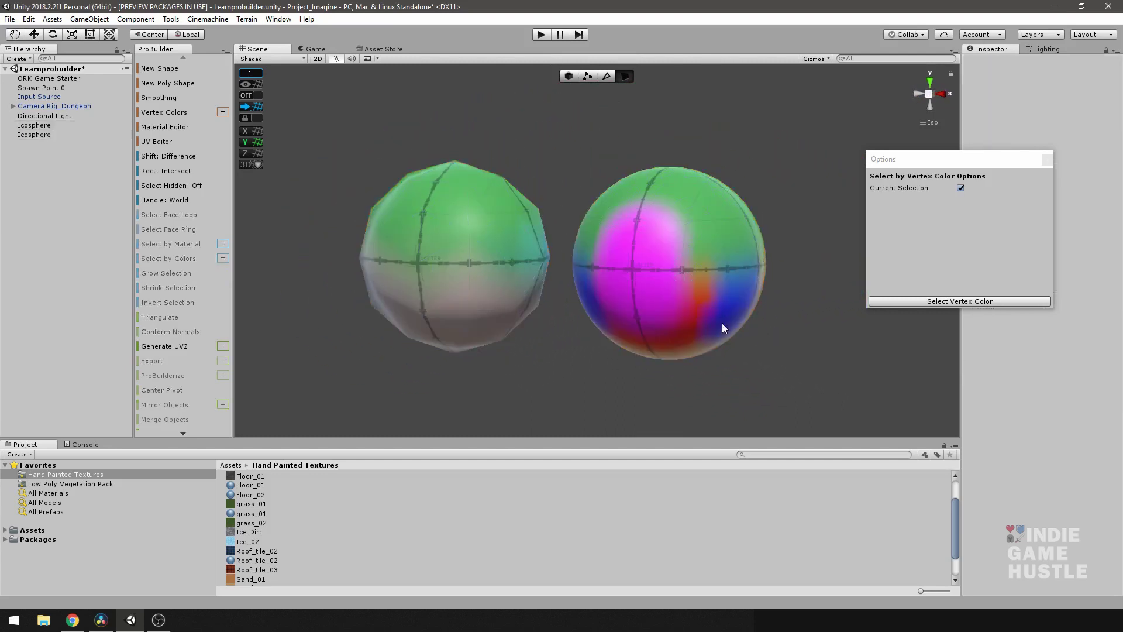
# Step: Select a fuchsia face on the front of the smooth icosphere and extend the selection to faces with matching vertex colors
pyautogui.keyDown('alt'); pyautogui.moveTo(722, 323); pyautogui.dragTo(725, 283); pyautogui.keyUp('alt')
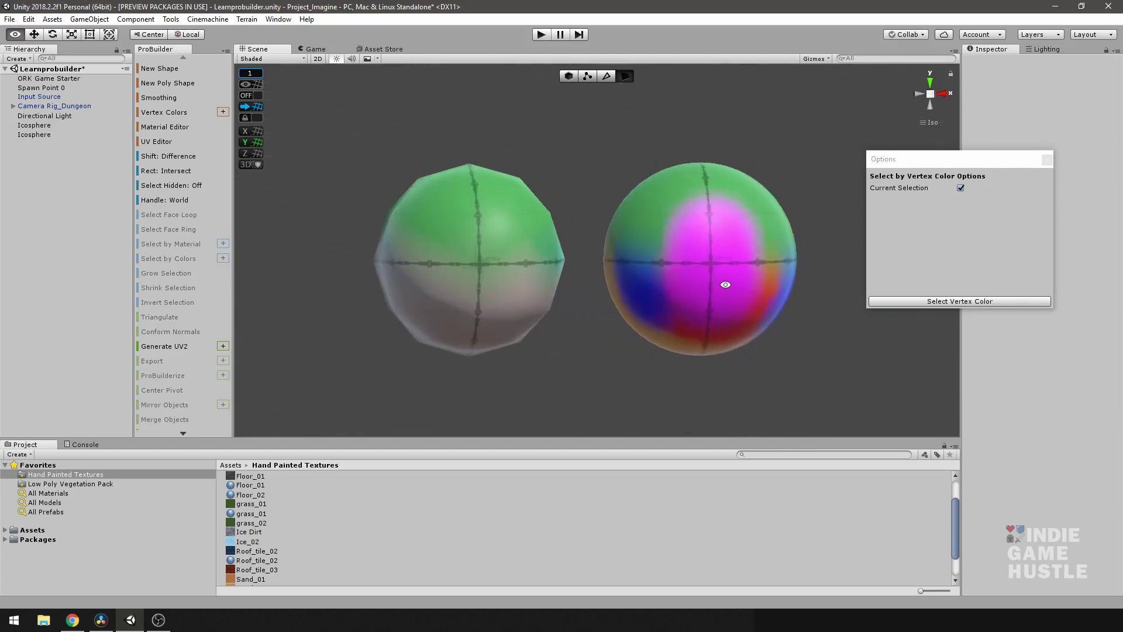
pyautogui.scroll(-7, 721, 285)
pyautogui.moveTo(721, 286); pyautogui.dragTo(671, 278, button='middle')
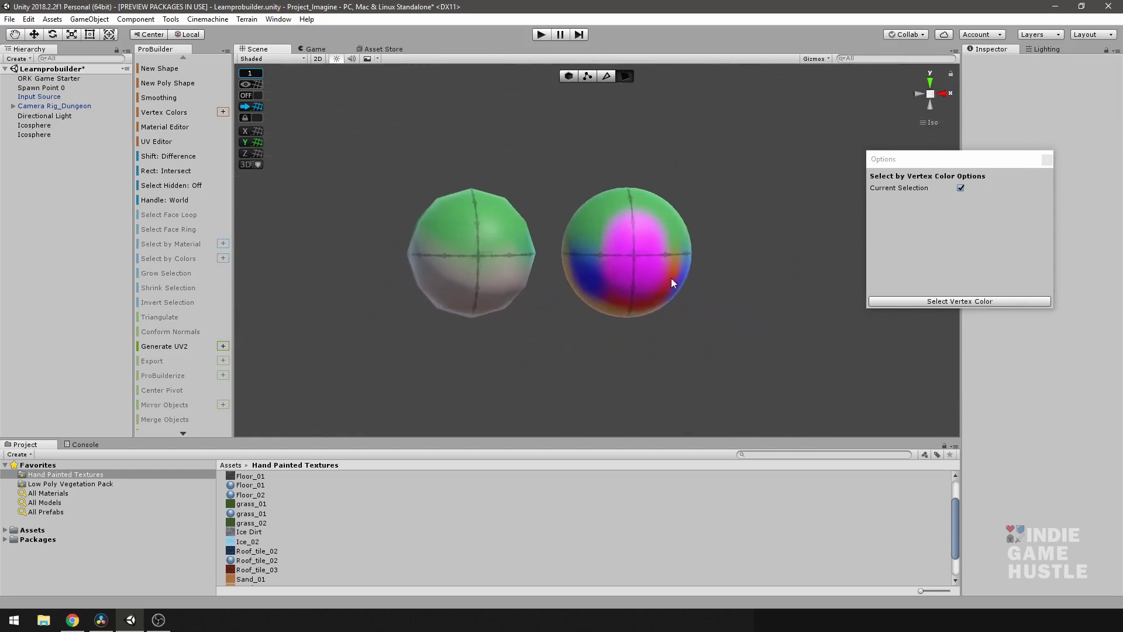
pyautogui.scroll(3, 661, 281)
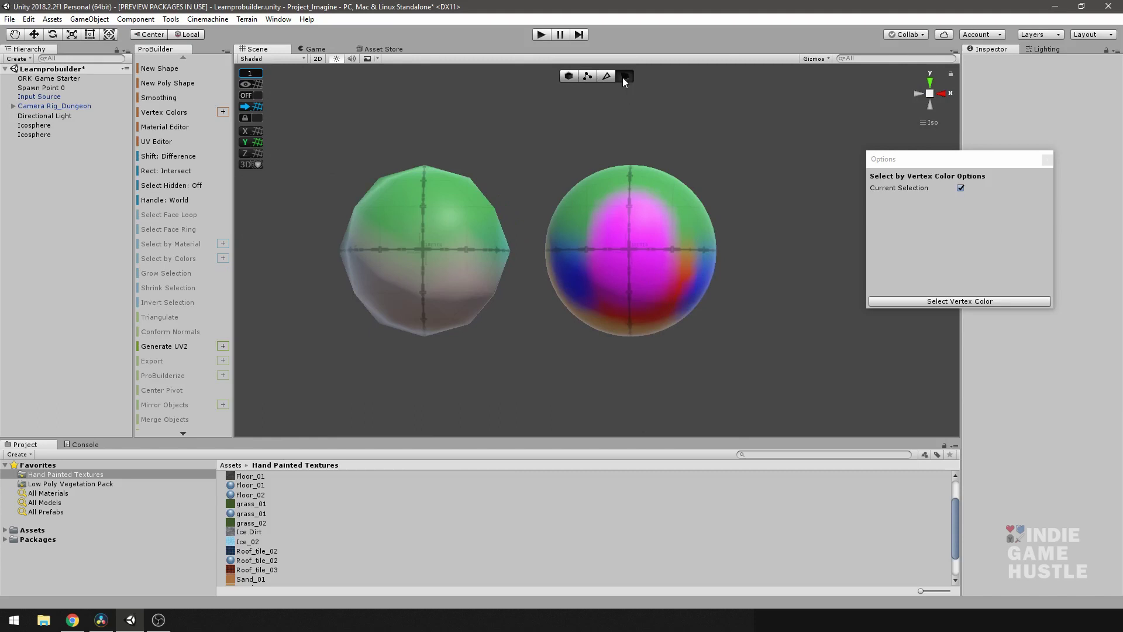
pyautogui.click(630, 232)
pyautogui.scroll(4, 631, 231)
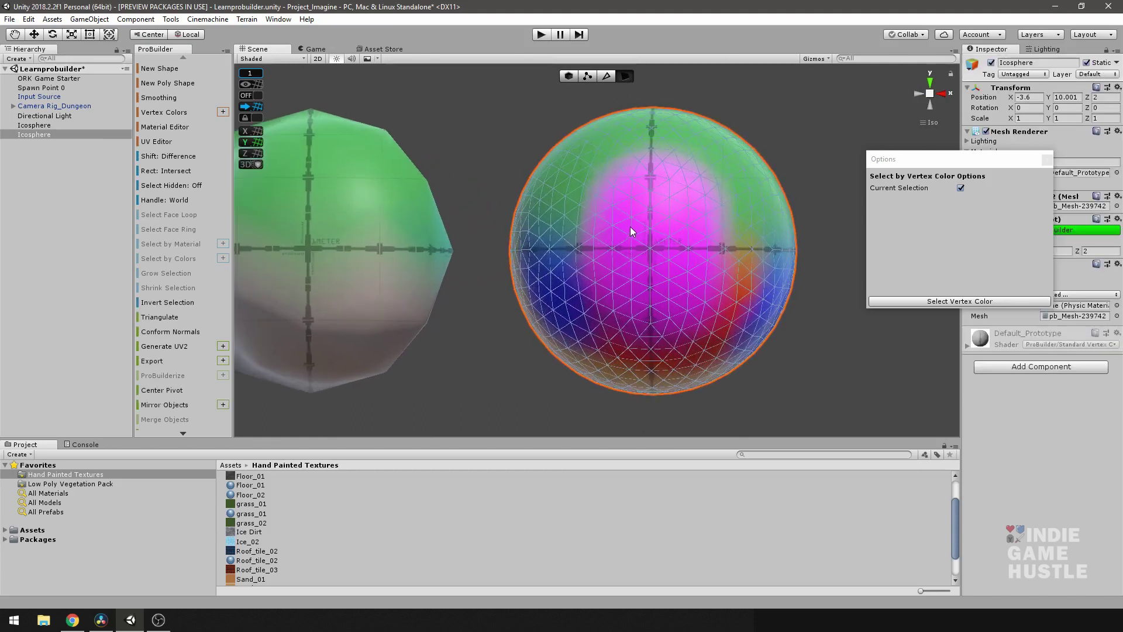
pyautogui.click(629, 215)
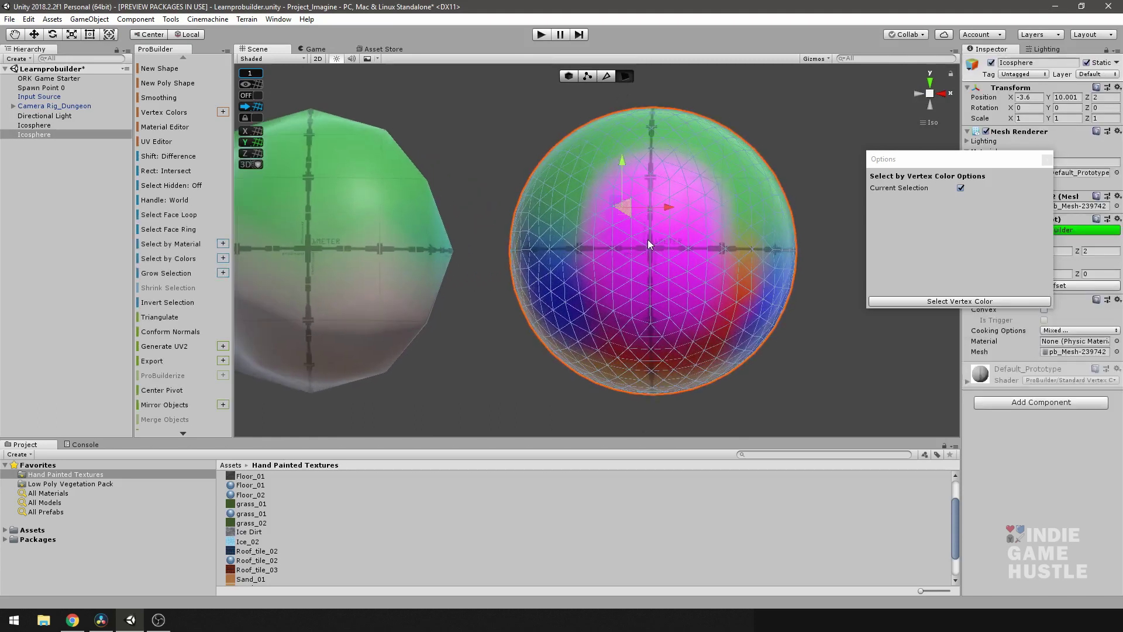
pyautogui.click(643, 229)
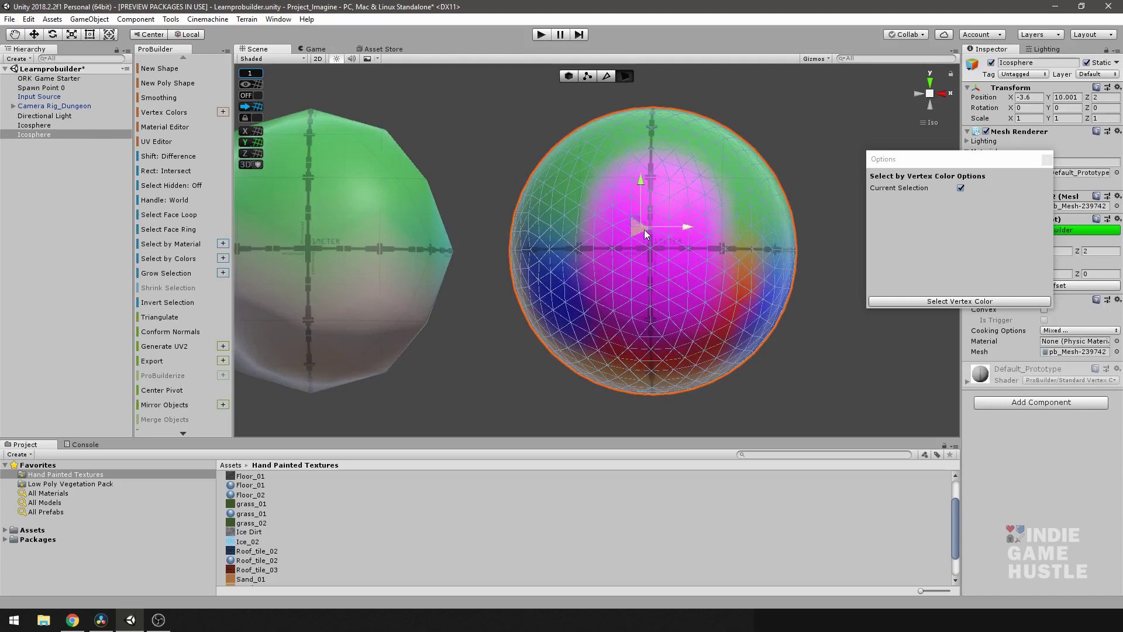
pyautogui.click(963, 302)
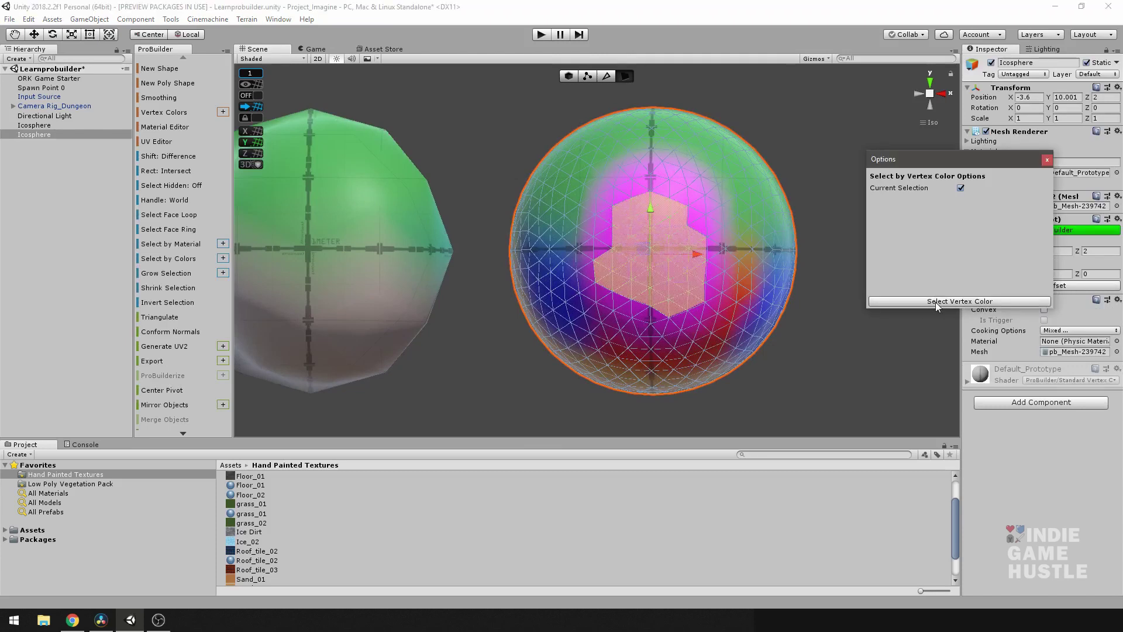
# Step: Expand the fuchsia face selection on the smooth icosphere by repeating the vertex color selection three times
pyautogui.keyDown('alt'); pyautogui.moveTo(682, 224); pyautogui.dragTo(651, 190); pyautogui.keyUp('alt')
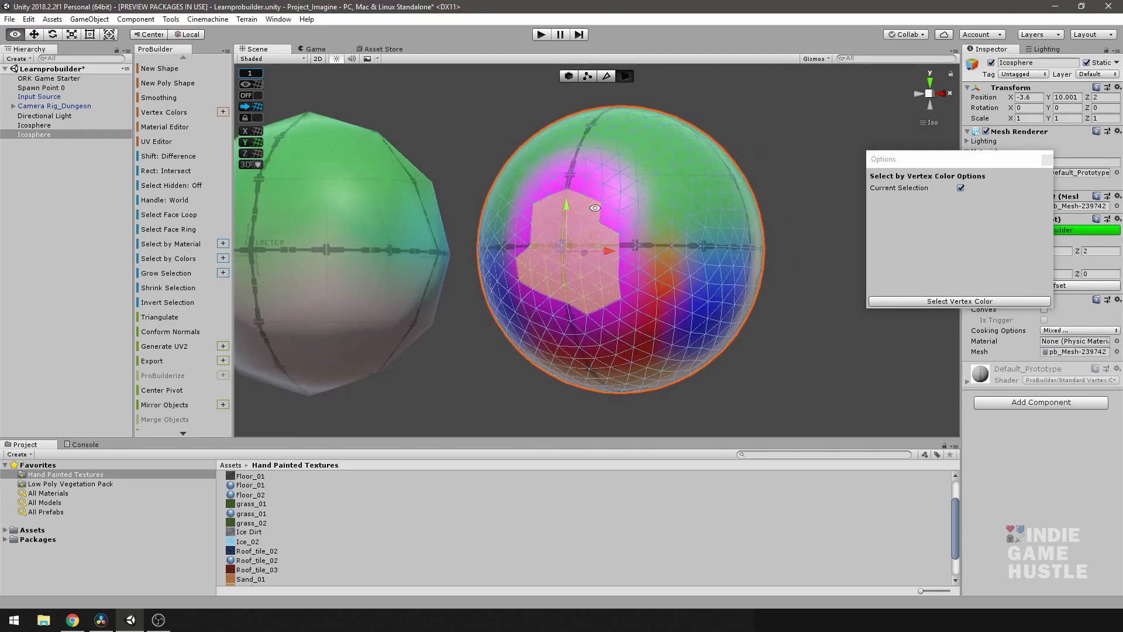
pyautogui.keyDown('alt'); pyautogui.moveTo(607, 234); pyautogui.dragTo(949, 304); pyautogui.keyUp('alt')
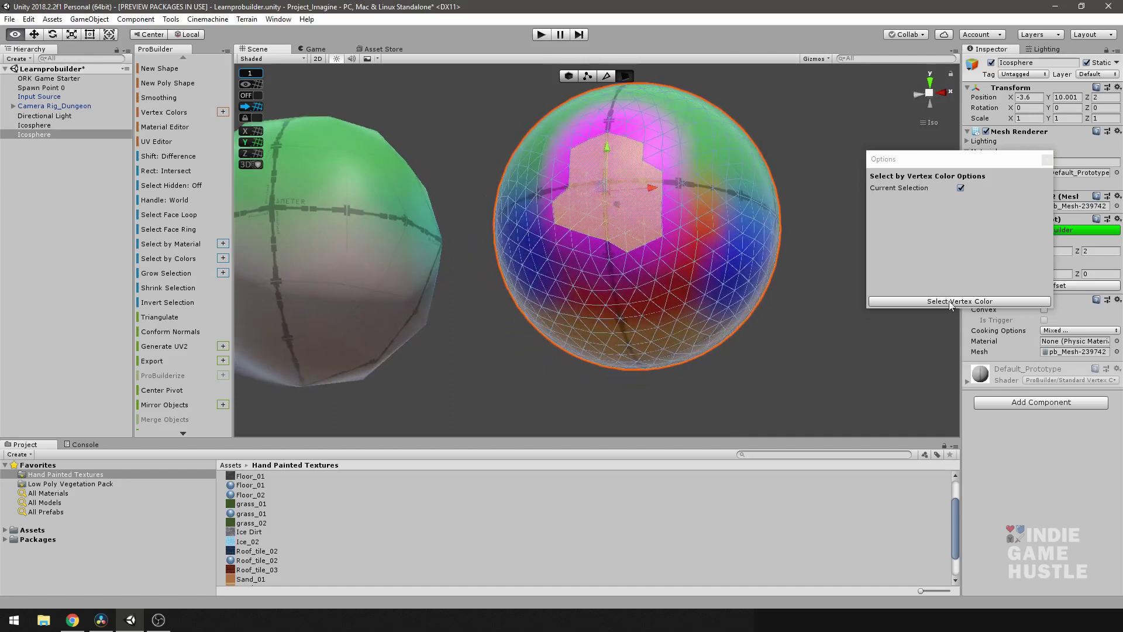
pyautogui.click(965, 302)
pyautogui.moveTo(759, 253)
pyautogui.keyDown('alt'); pyautogui.mouseDown()
pyautogui.moveTo(691, 245)
pyautogui.moveTo(766, 272)
pyautogui.mouseUp(); pyautogui.keyUp('alt')
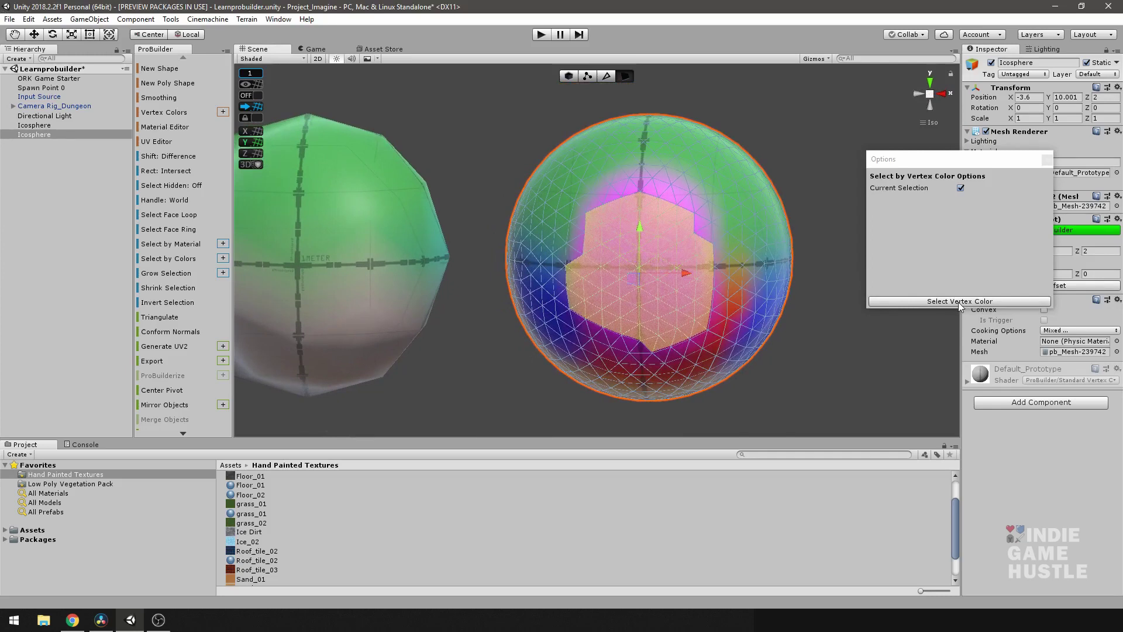
pyautogui.click(959, 301)
pyautogui.keyDown('alt'); pyautogui.moveTo(806, 316); pyautogui.dragTo(782, 309); pyautogui.keyUp('alt')
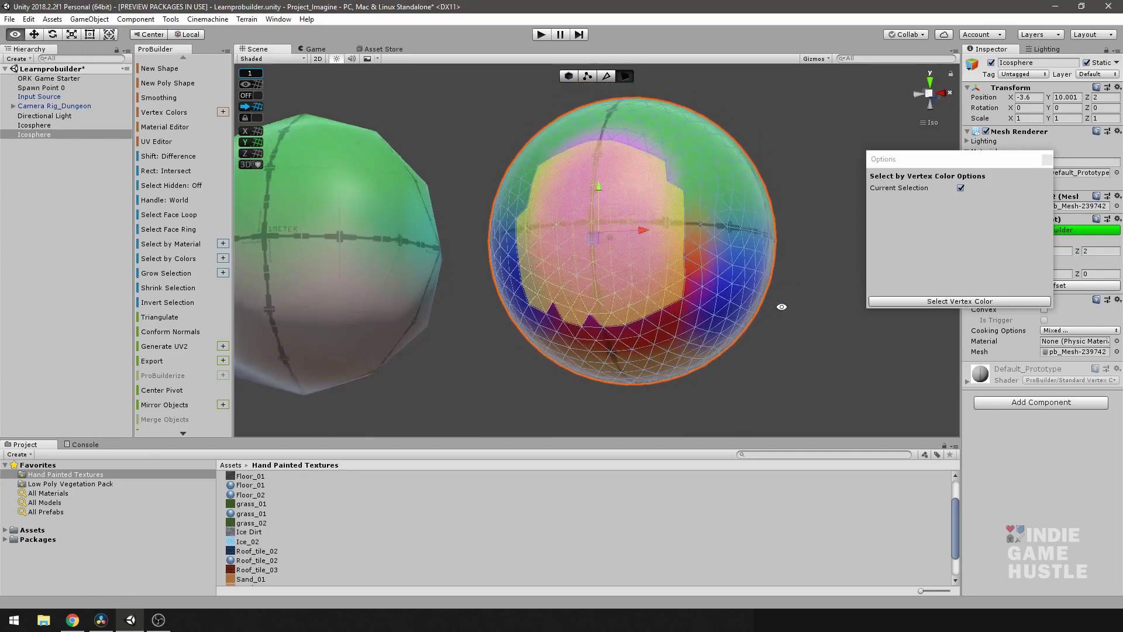
pyautogui.click(899, 300)
# Step: Replace the selection with a green face near the top of the smooth icosphere and select the faces matching its vertex color
pyautogui.keyDown('alt'); pyautogui.moveTo(734, 245); pyautogui.dragTo(639, 275); pyautogui.keyUp('alt')
pyautogui.click(640, 275)
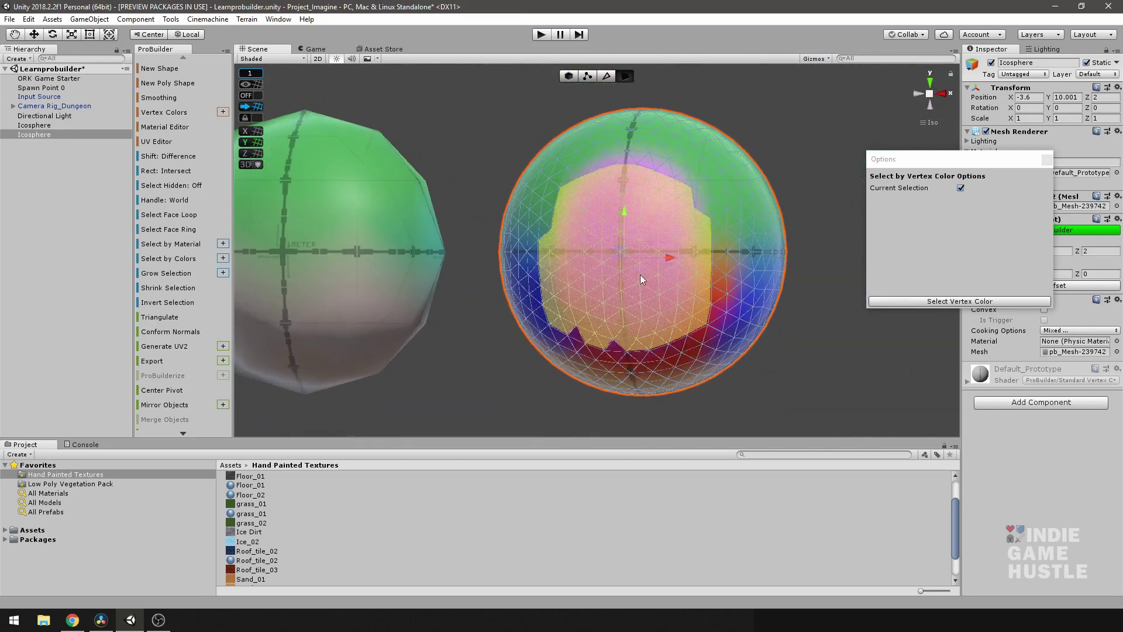
pyautogui.keyDown('alt'); pyautogui.moveTo(548, 322); pyautogui.dragTo(671, 179); pyautogui.keyUp('alt')
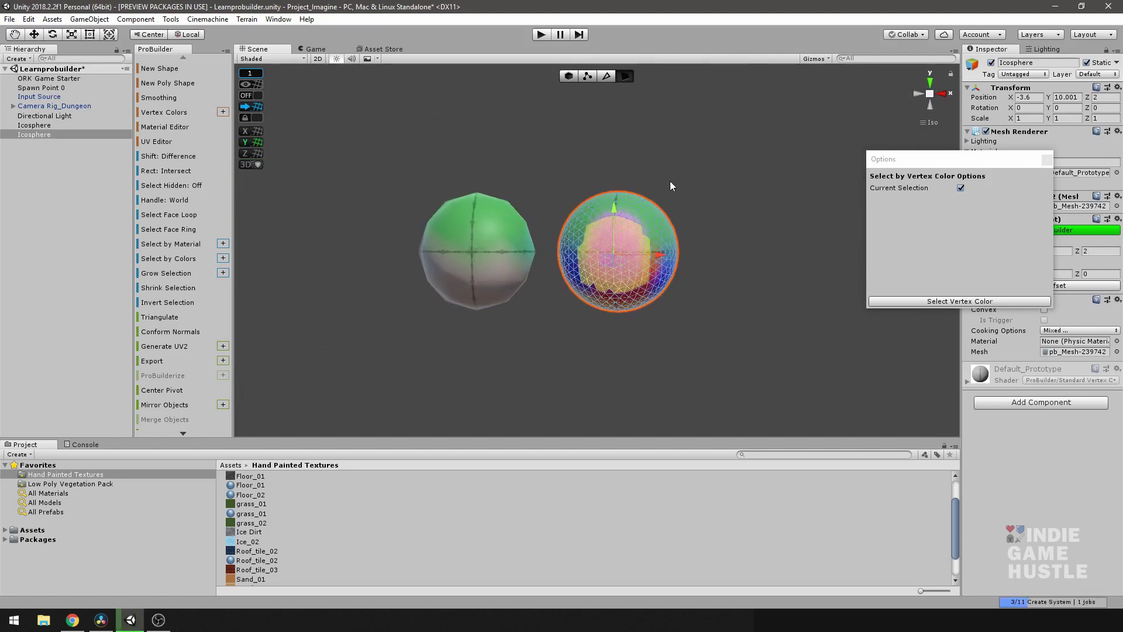
pyautogui.scroll(3, 698, 274)
pyautogui.keyDown('alt'); pyautogui.moveTo(698, 275); pyautogui.dragTo(615, 236); pyautogui.keyUp('alt')
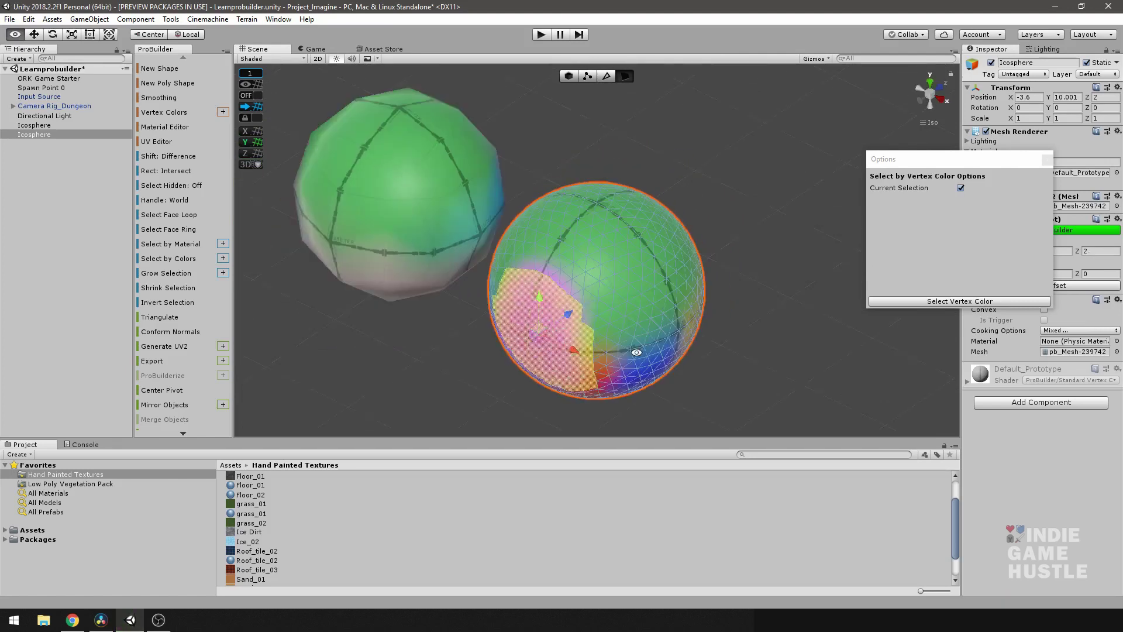
pyautogui.click(612, 236)
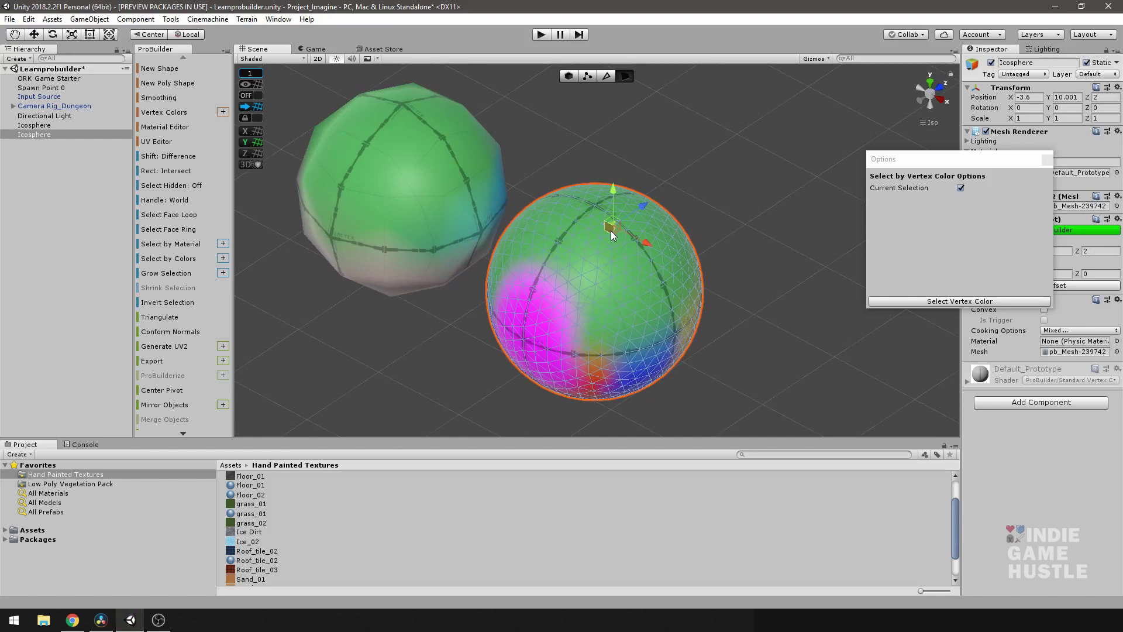
pyautogui.click(882, 302)
# Step: Return to object selection mode and deselect the smooth icosphere
pyautogui.keyDown('alt'); pyautogui.moveTo(731, 305); pyautogui.dragTo(859, 248); pyautogui.keyUp('alt')
pyautogui.click(568, 77)
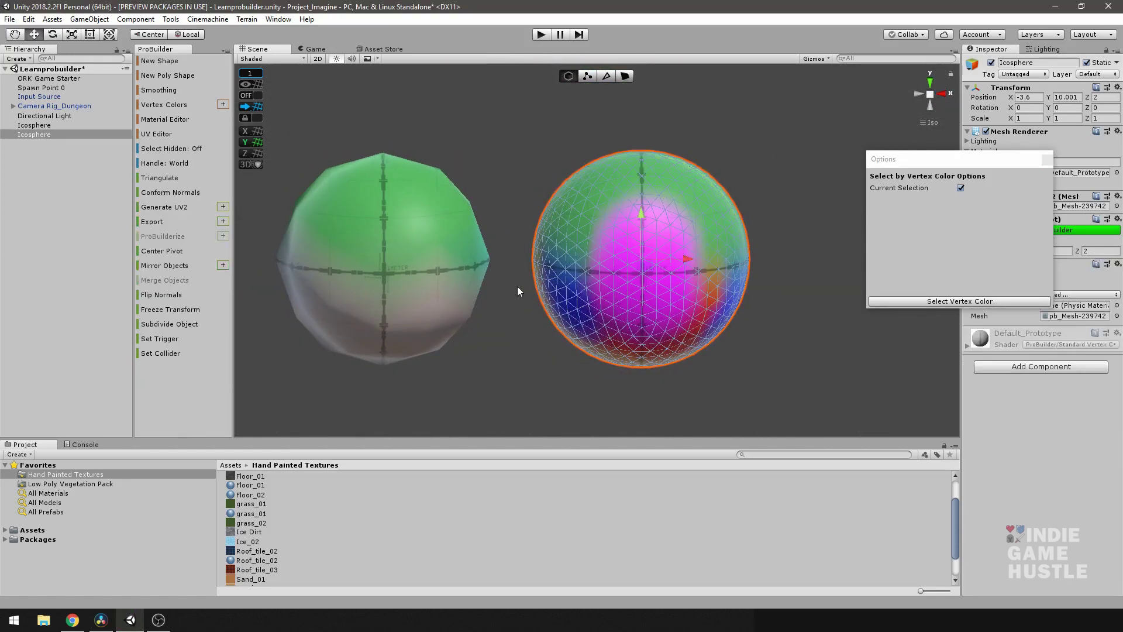
pyautogui.scroll(-3, 518, 286)
pyautogui.click(549, 148)
pyautogui.keyDown('alt'); pyautogui.moveTo(553, 279); pyautogui.dragTo(583, 274); pyautogui.keyUp('alt')
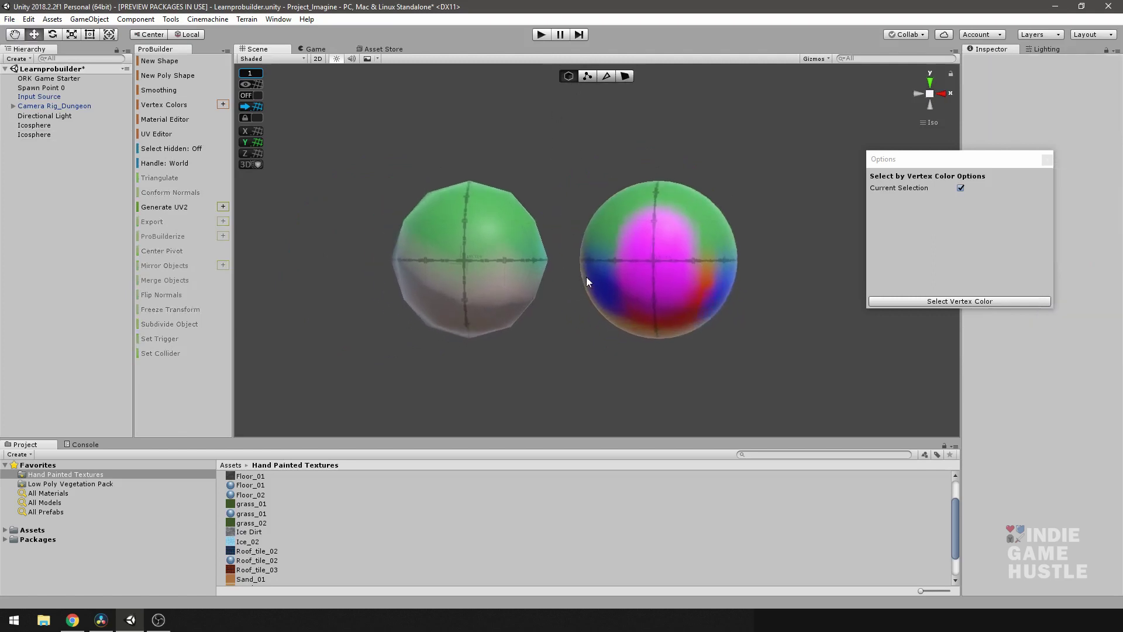
pyautogui.scroll(2, 586, 277)
pyautogui.moveTo(549, 299); pyautogui.dragTo(577, 287, button='middle')
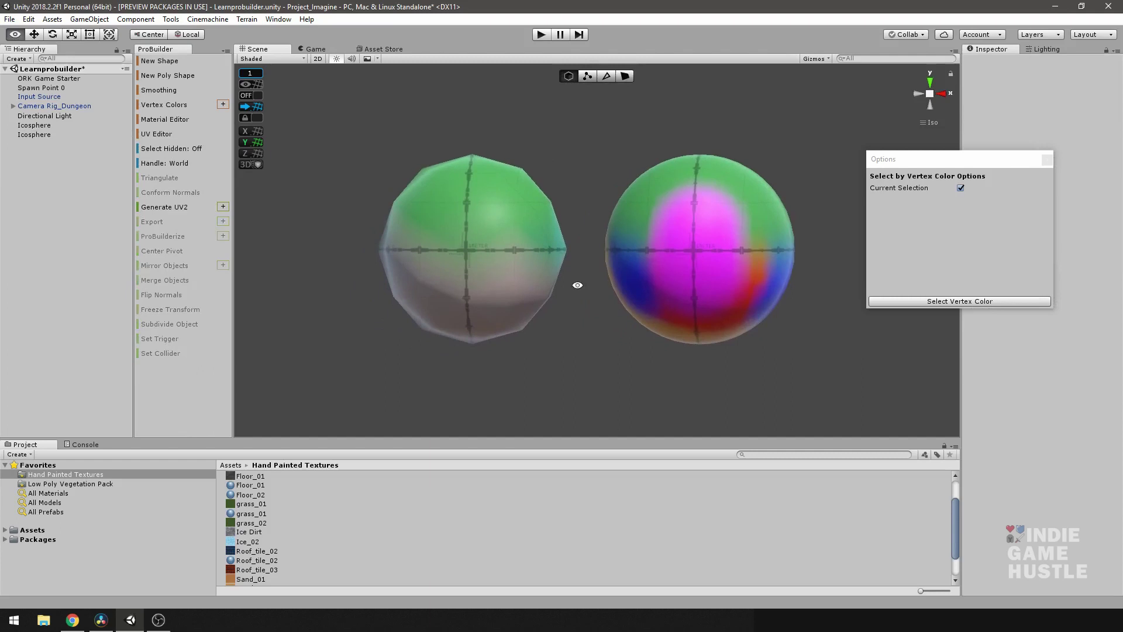
pyautogui.scroll(-2, 576, 290)
pyautogui.moveTo(595, 282)
pyautogui.keyDown('alt'); pyautogui.mouseDown()
pyautogui.moveTo(569, 281)
pyautogui.moveTo(594, 281)
pyautogui.moveTo(585, 282)
pyautogui.mouseUp(); pyautogui.keyUp('alt')
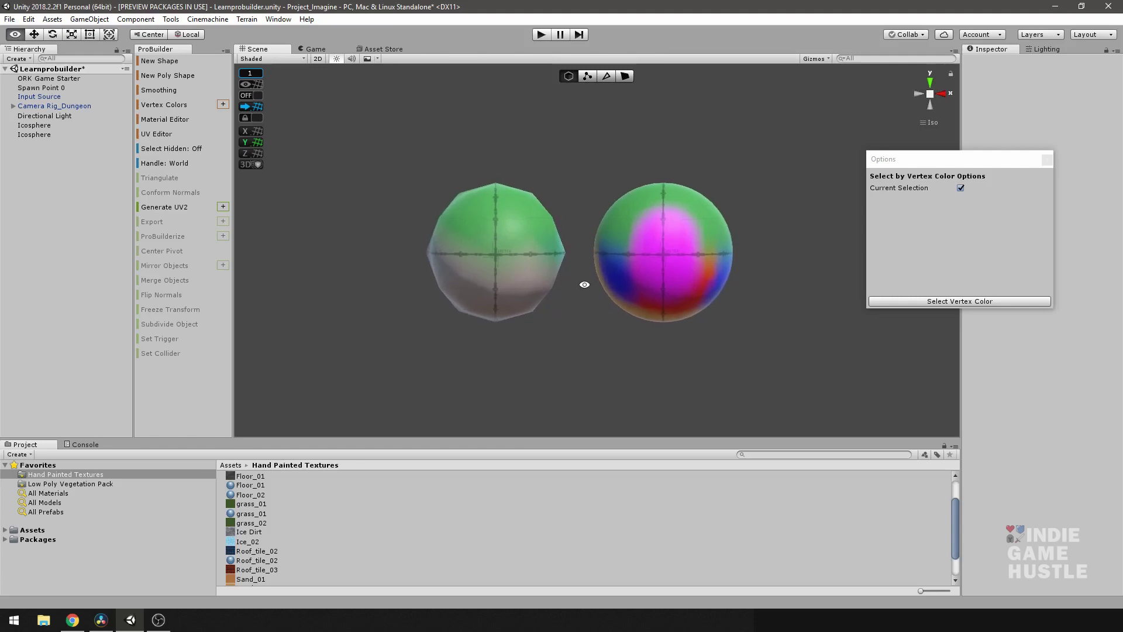
pyautogui.moveTo(583, 283); pyautogui.dragTo(609, 283, button='middle')
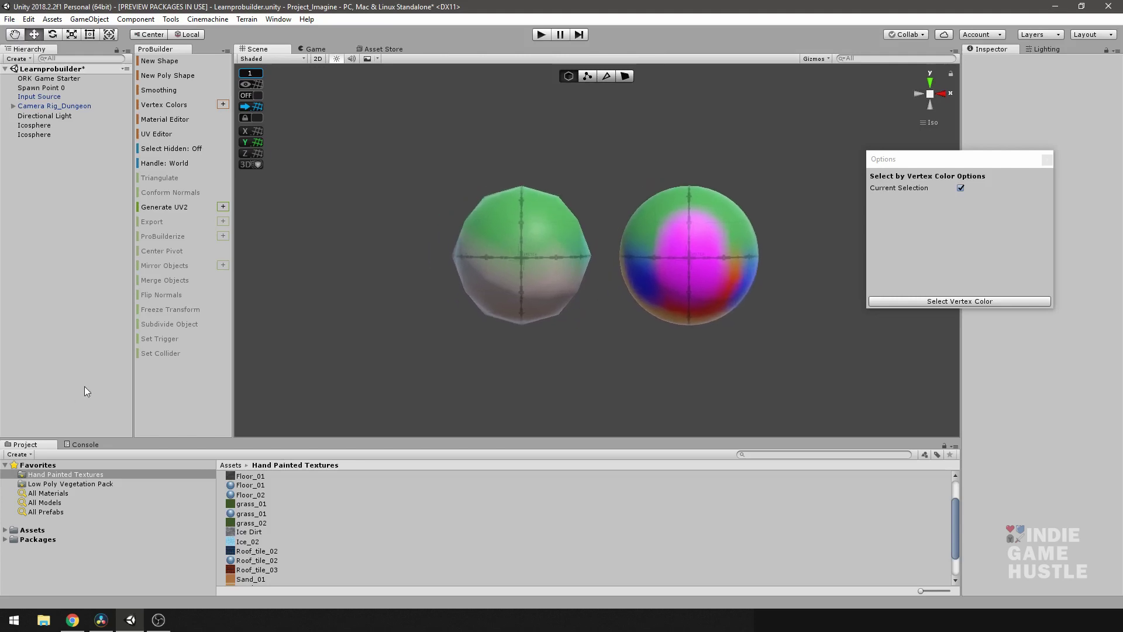